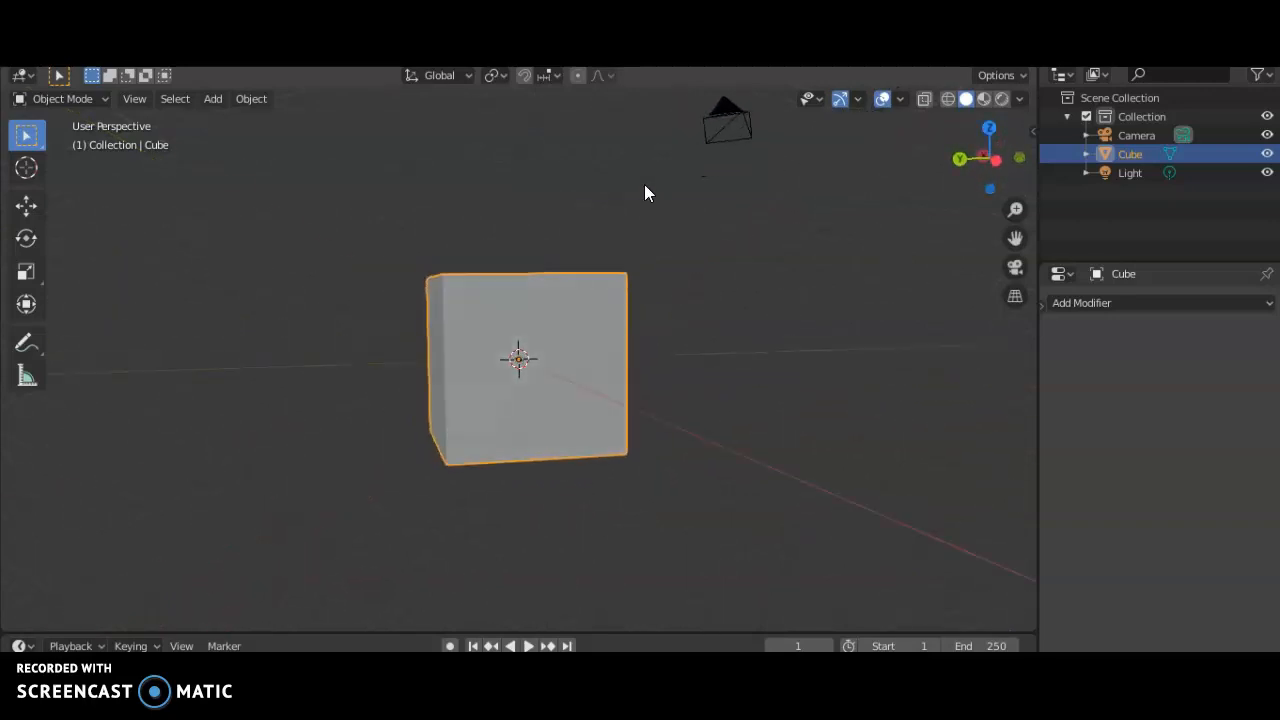
- Flatten the default cube along the Z axis into a thin slab
{"action": "key", "text": "s"}
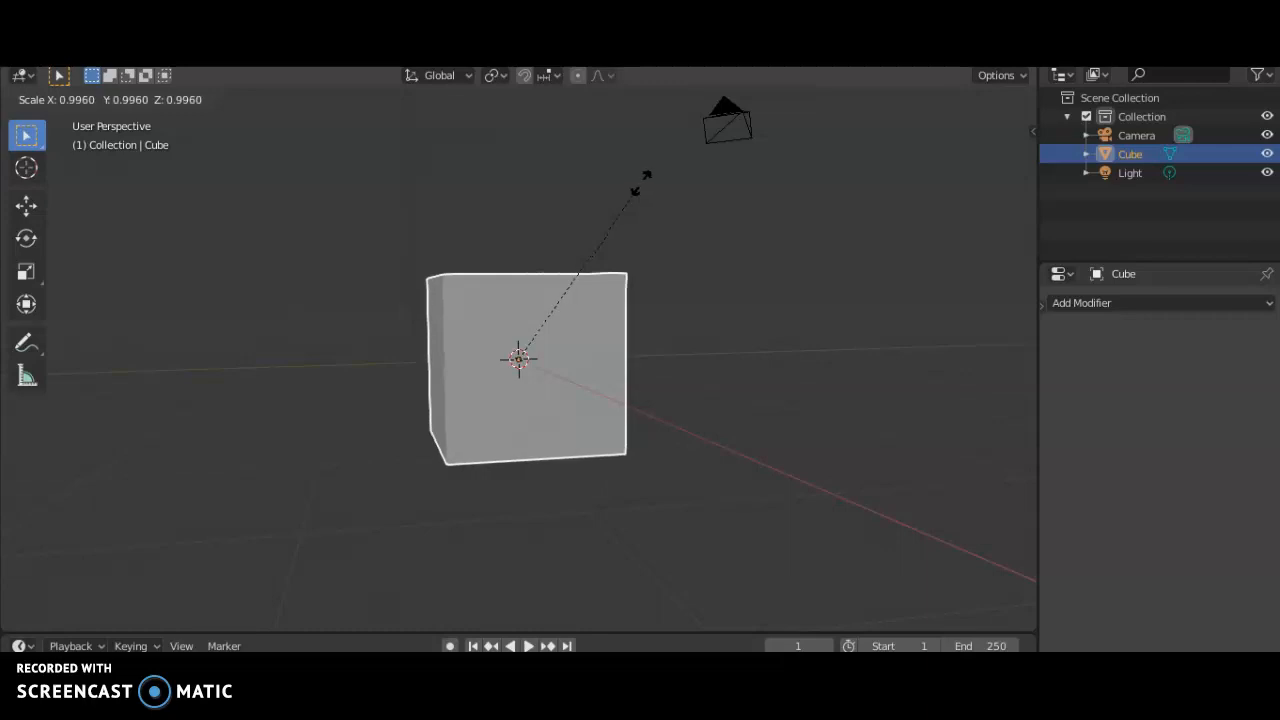
{"action": "key", "text": "z"}
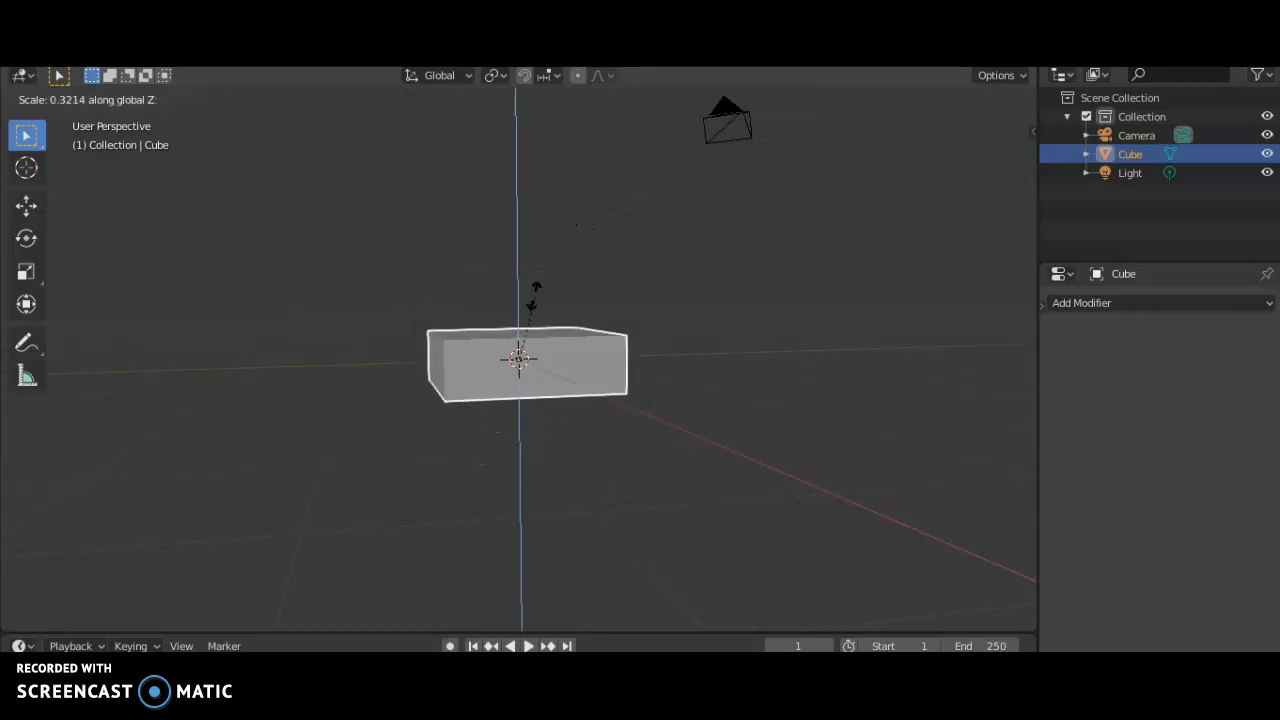
{"action": "left_click", "coordinate": [506, 343]}
- Stretch the slab along the Y axis by a factor of about 1.73
{"action": "middle_click_drag", "start_coordinate": [669, 356], "coordinate": [639, 416]}
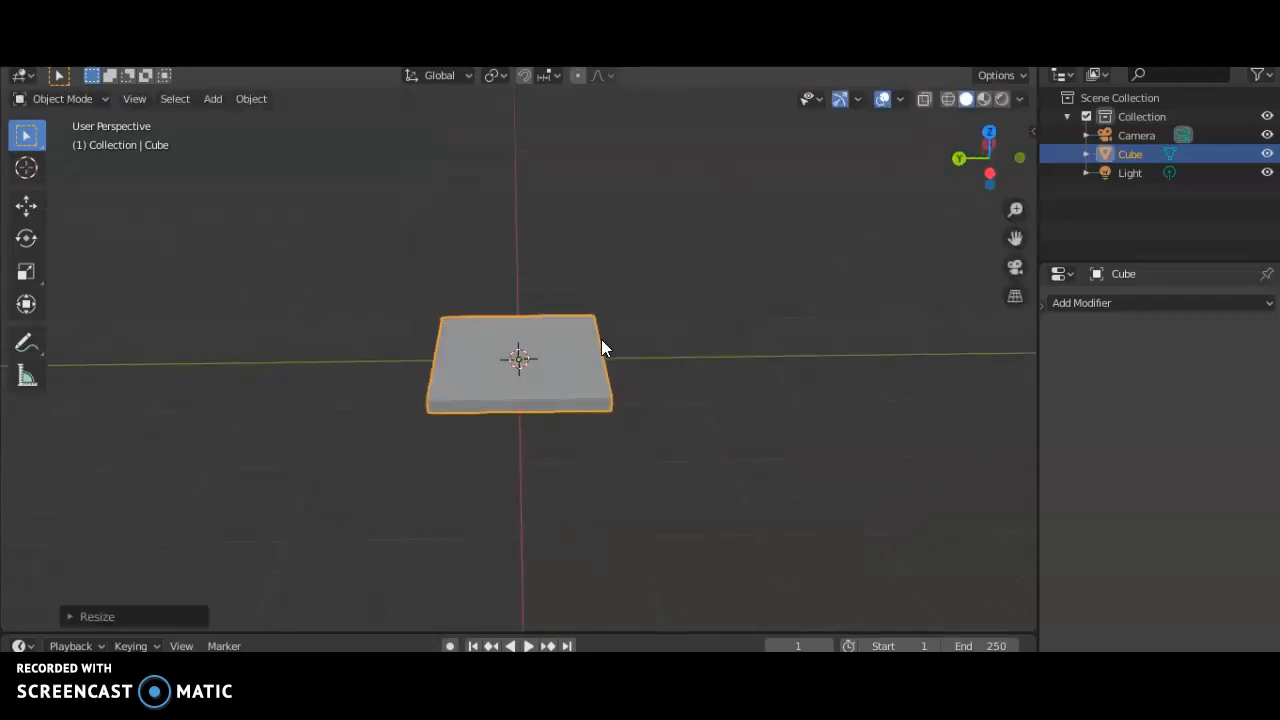
{"action": "scroll", "coordinate": [605, 341], "scroll_direction": "up", "scroll_amount": 4}
{"action": "key", "text": "s"}
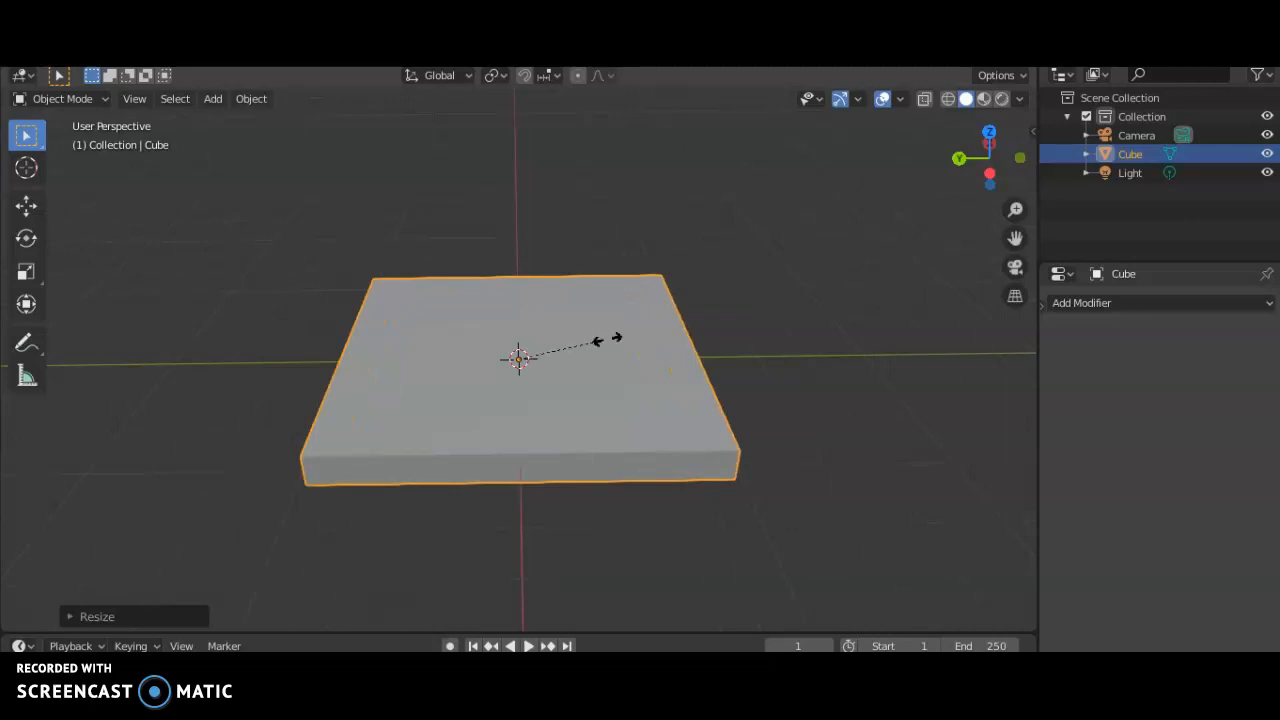
{"action": "key", "text": "y"}
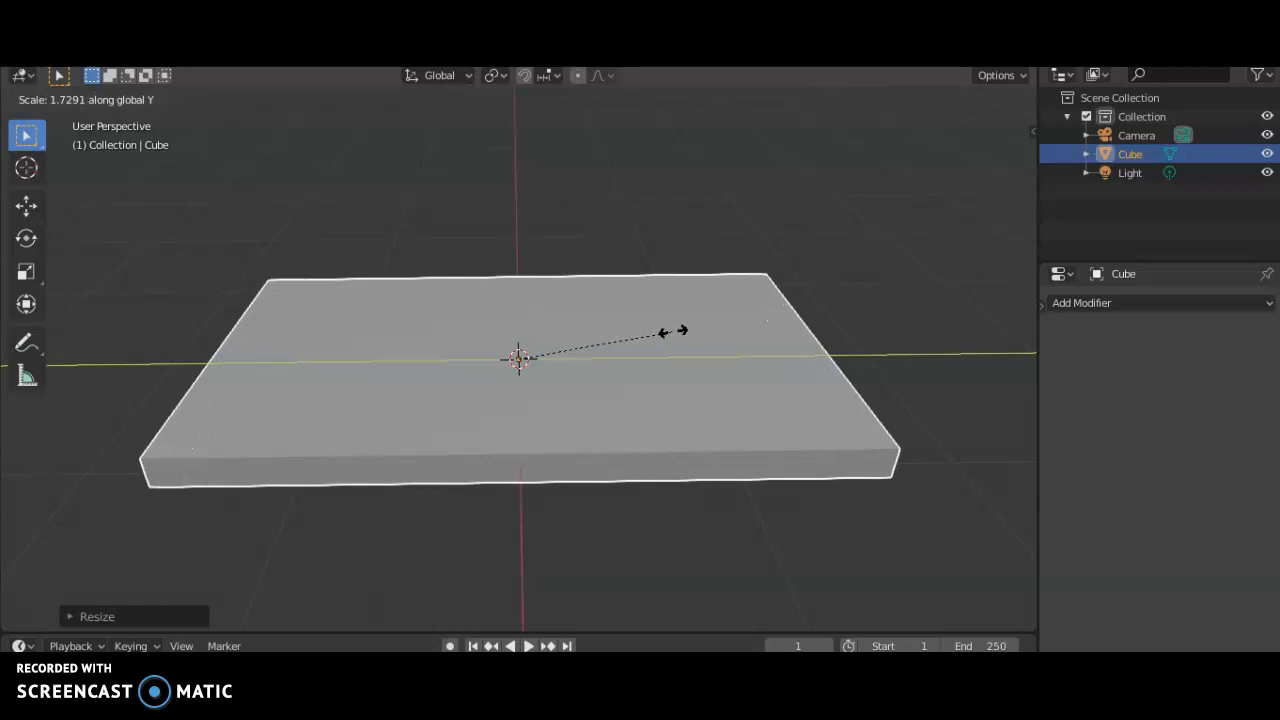
{"action": "left_click", "coordinate": [674, 331]}
- Bevel all edges of the slab's mesh with many segments so its corners and rims are rounded, and clear the selection
{"action": "middle_click_drag", "start_coordinate": [845, 383], "coordinate": [809, 403]}
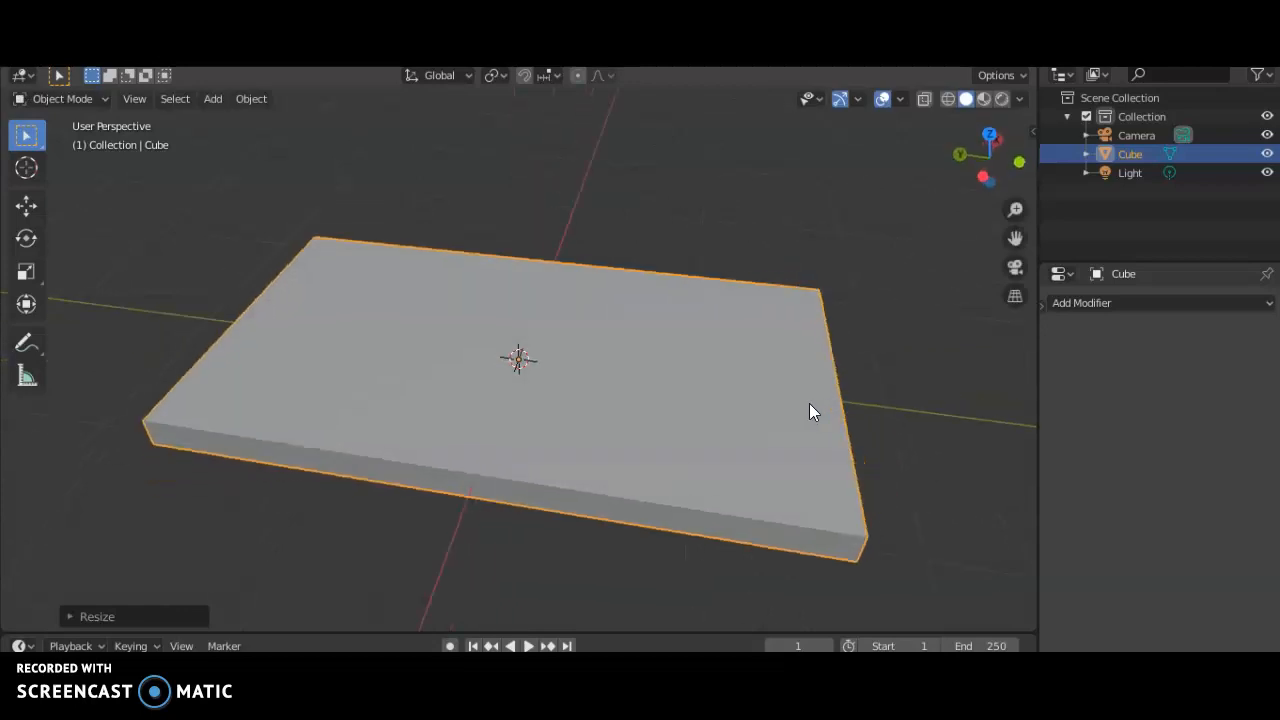
{"action": "middle_click_drag", "start_coordinate": [805, 385], "coordinate": [437, 357]}
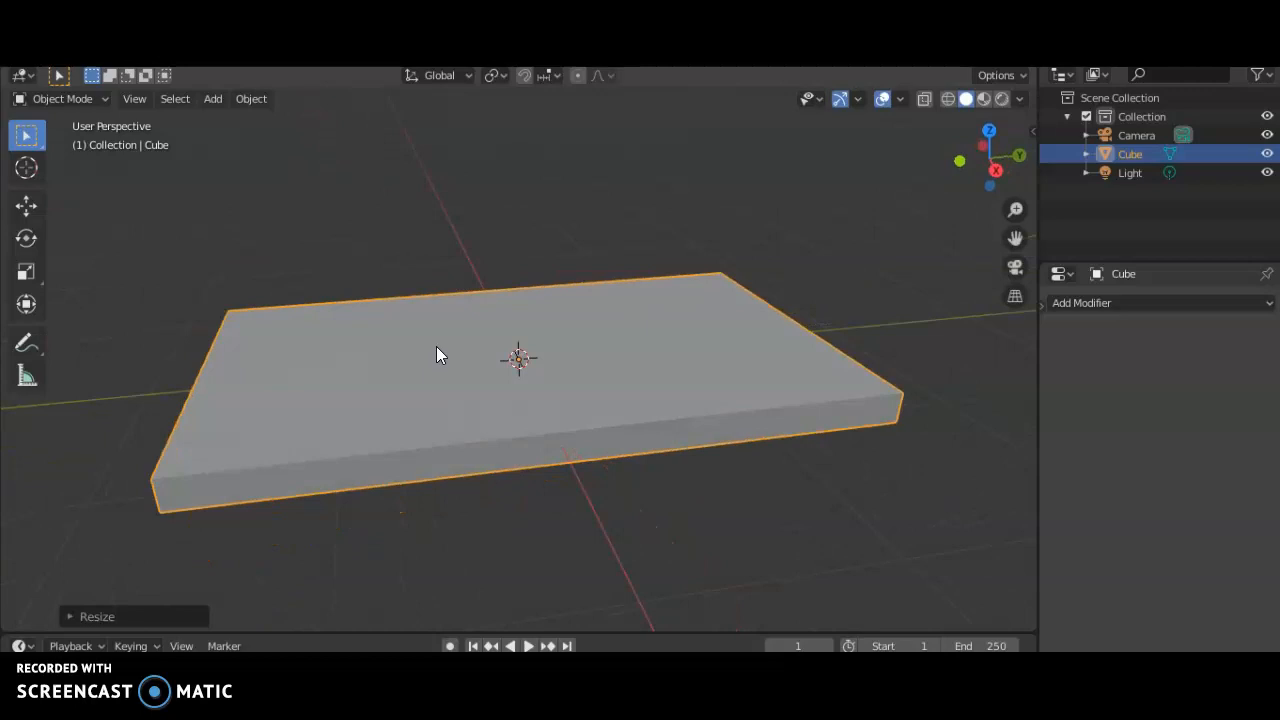
{"action": "middle_click_drag", "start_coordinate": [661, 391], "coordinate": [808, 427]}
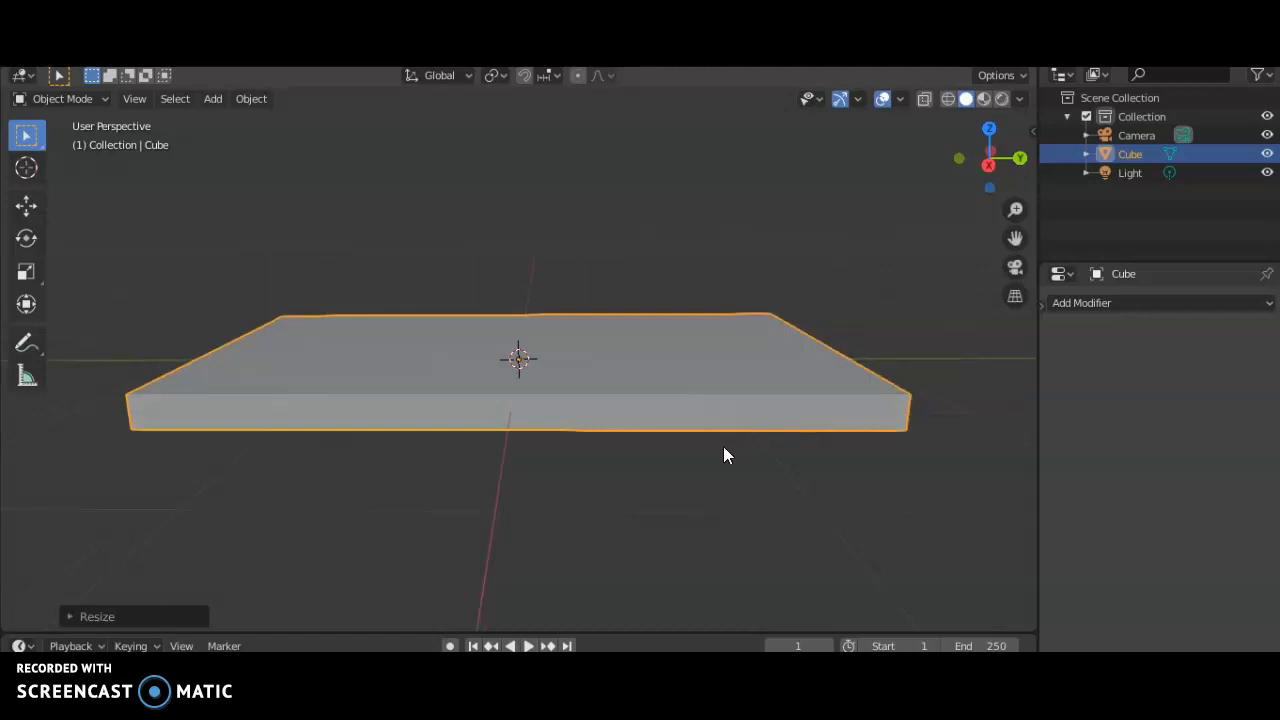
{"action": "key", "text": "Tab"}
{"action": "key", "text": "alt+a"}
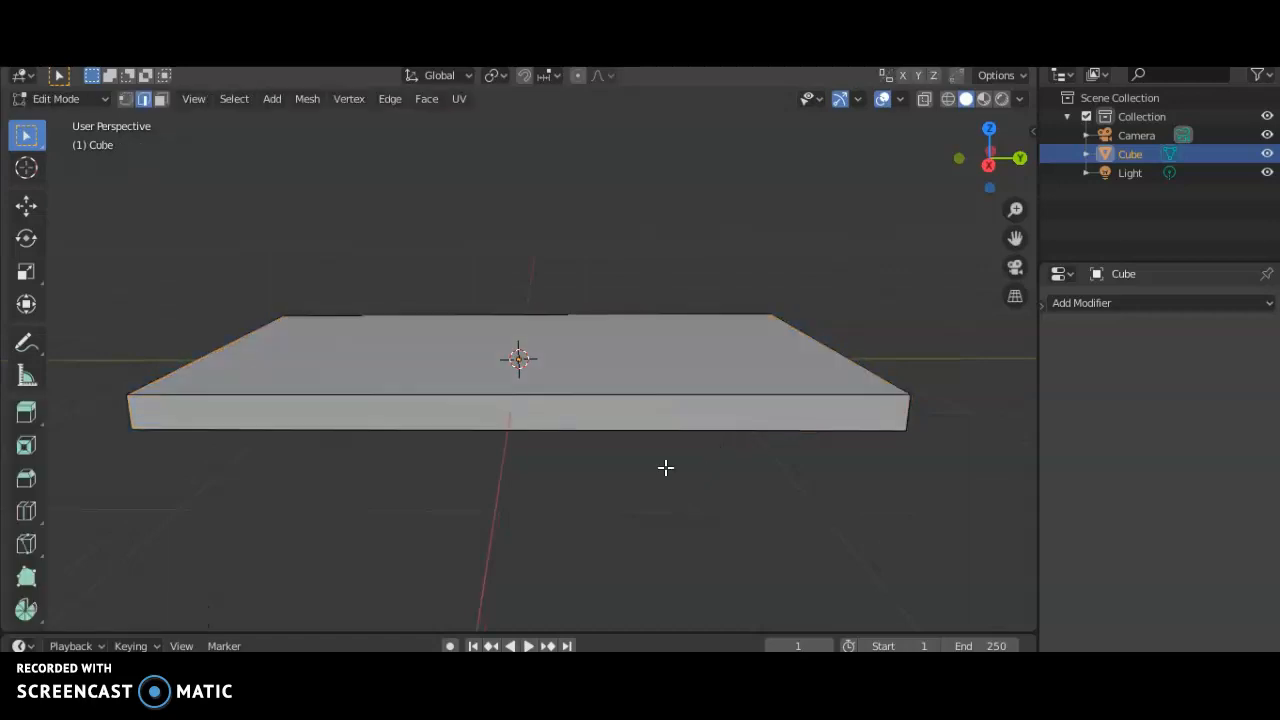
{"action": "key", "text": "a"}
{"action": "middle_click_drag", "start_coordinate": [602, 419], "coordinate": [600, 417]}
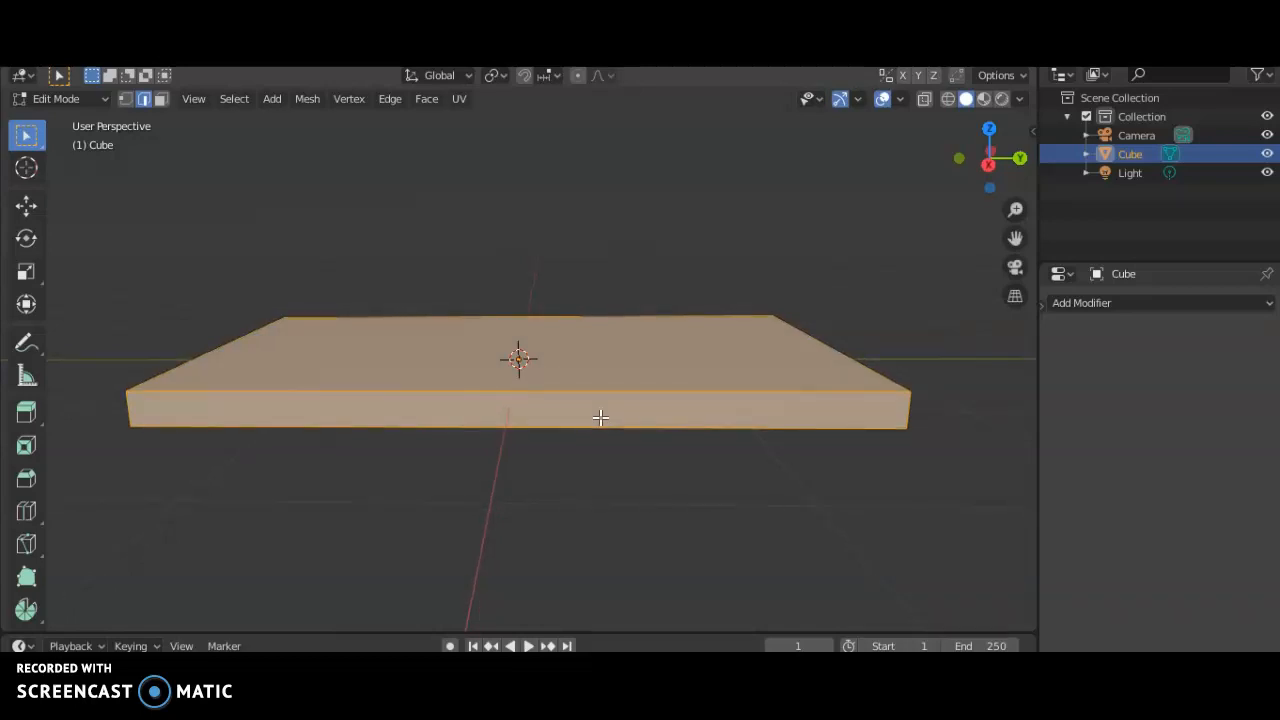
{"action": "key", "text": "ctrl+b"}
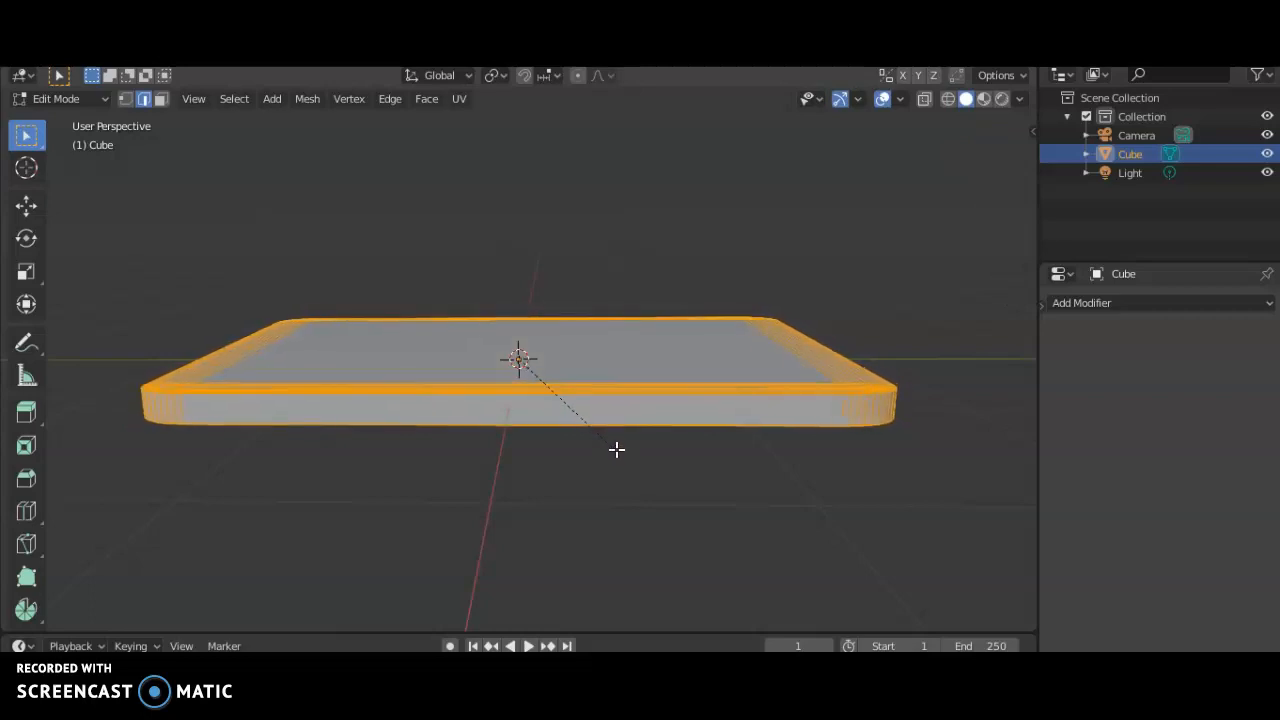
{"action": "left_click", "coordinate": [614, 443]}
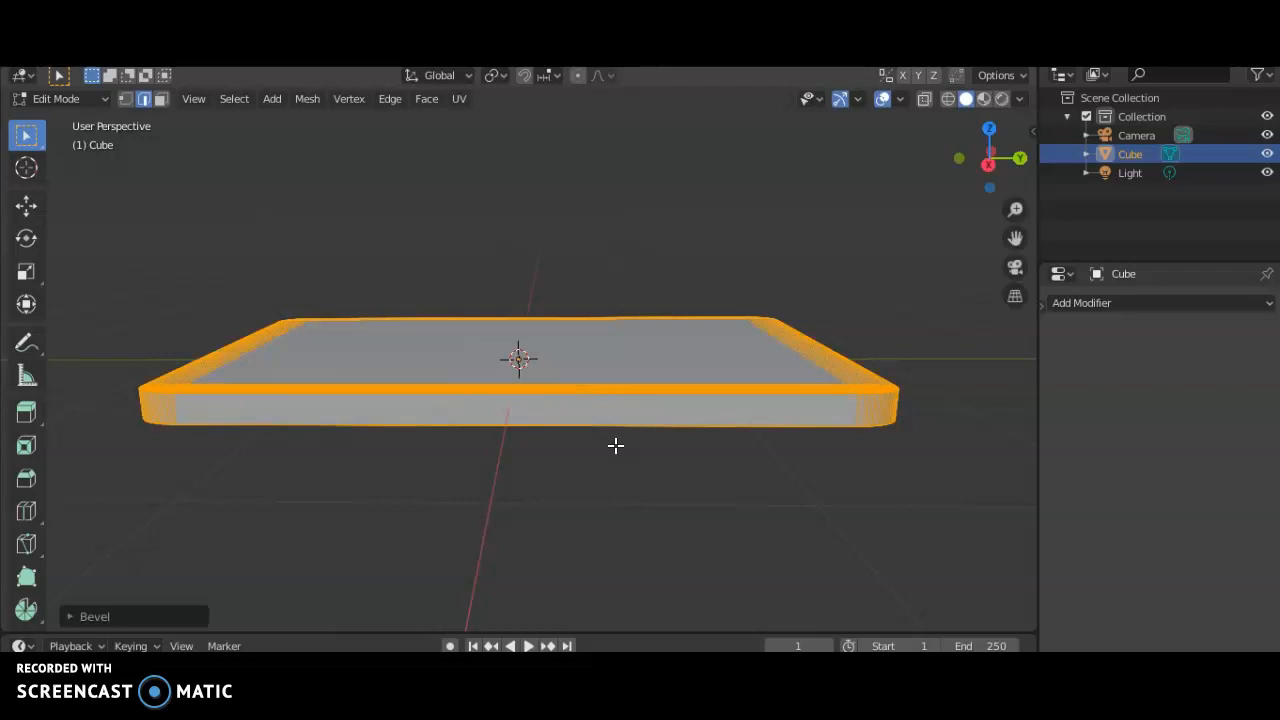
{"action": "left_click", "coordinate": [702, 485]}
- Select the whole beveled mesh, return to Object Mode and deselect the slab
{"action": "middle_click_drag", "start_coordinate": [718, 498], "coordinate": [678, 517]}
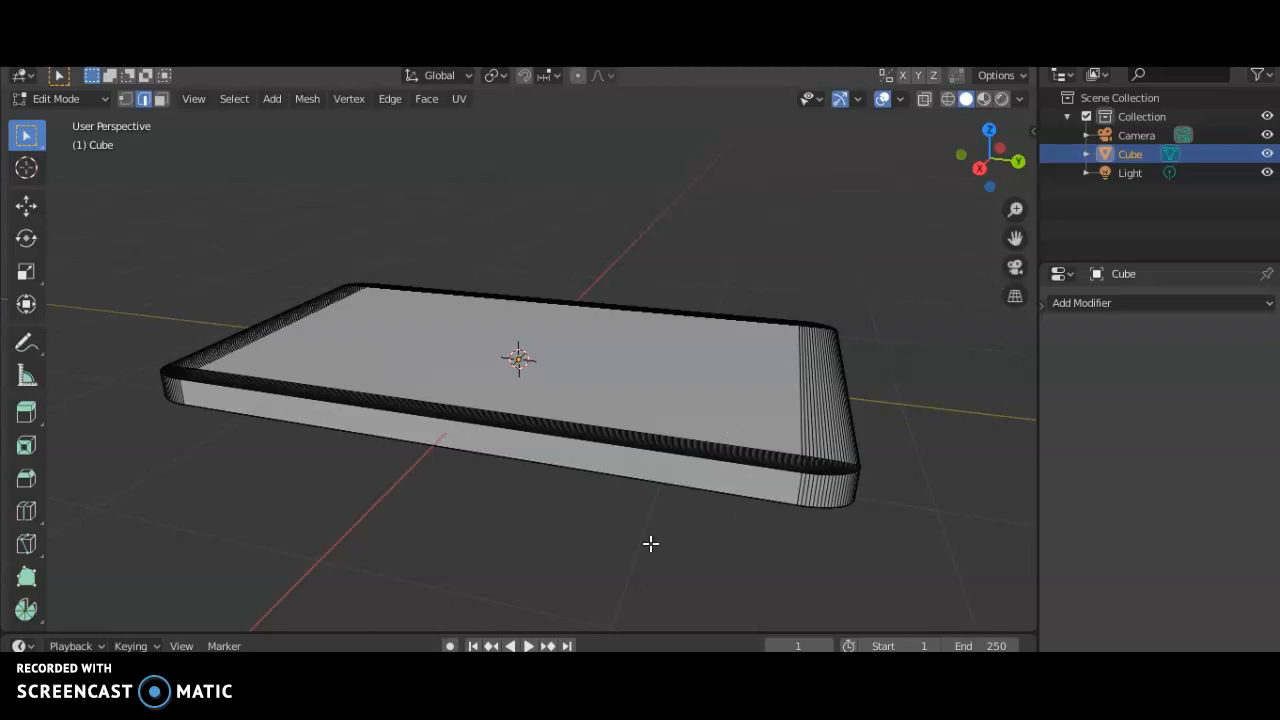
{"action": "left_click", "coordinate": [572, 393], "text": "alt"}
{"action": "key", "text": "a"}
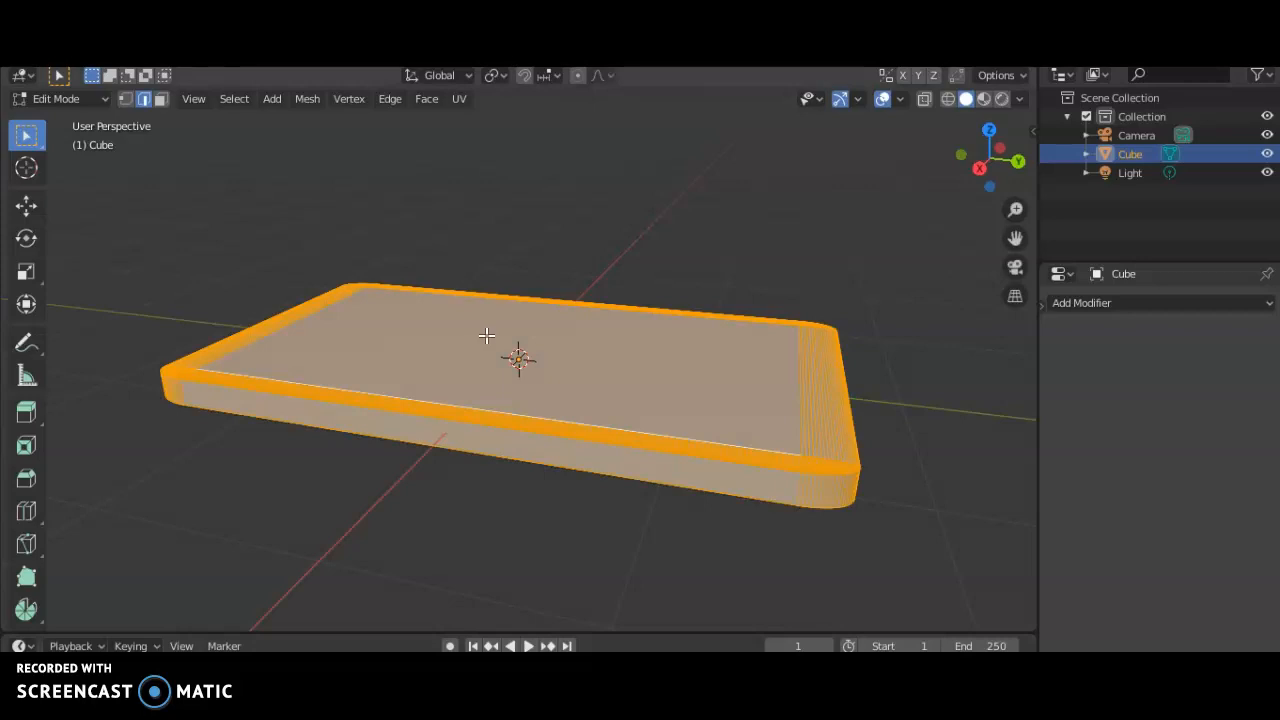
{"action": "key", "text": "Tab"}
{"action": "left_click", "coordinate": [374, 584]}
{"action": "middle_click_drag", "start_coordinate": [737, 400], "coordinate": [754, 420]}
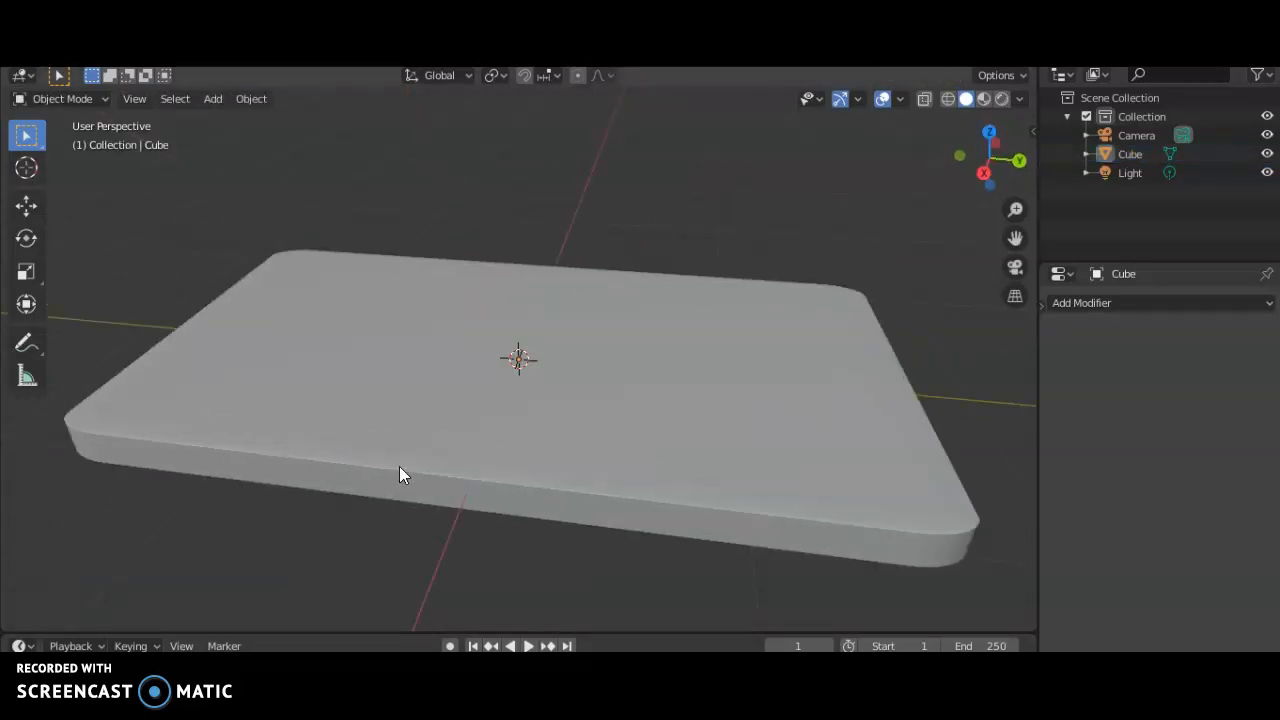
- Add a new cube at the slab's centre and scale it down uniformly to about 0.16
{"action": "key", "text": "shift+a"}
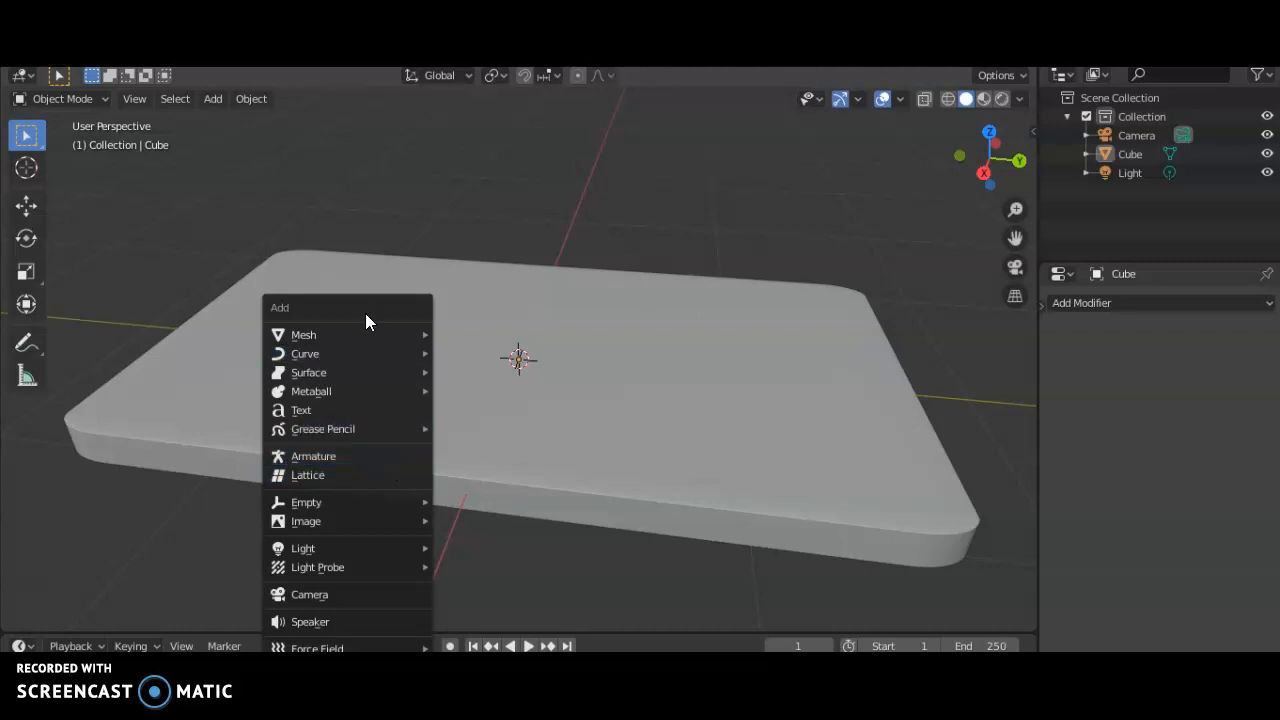
{"action": "mouse_move", "coordinate": [382, 341]}
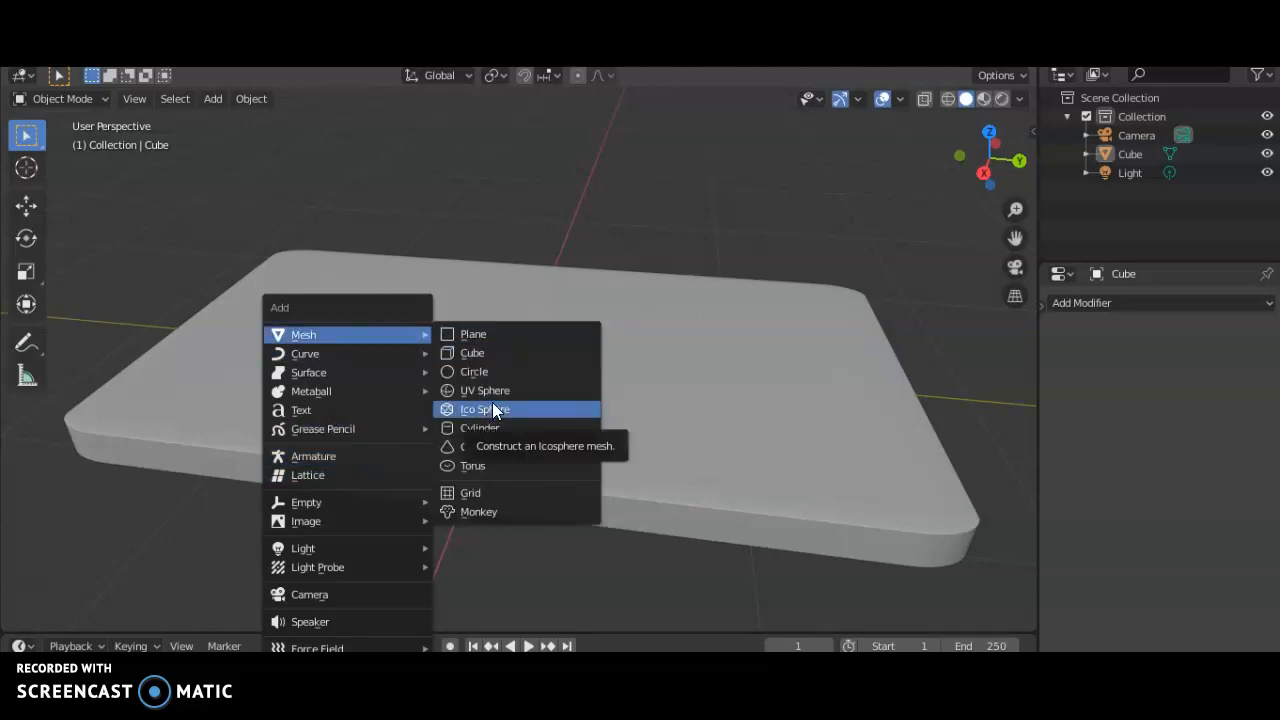
{"action": "left_click", "coordinate": [497, 350]}
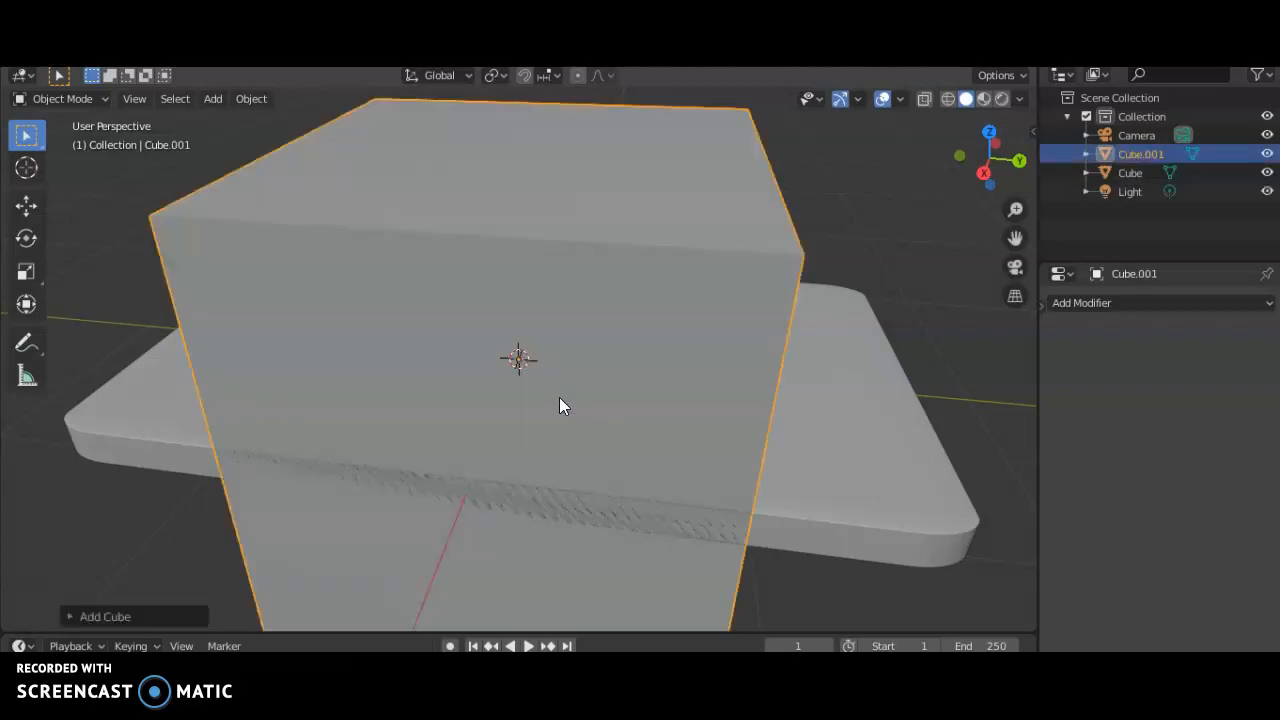
{"action": "middle_click_drag", "start_coordinate": [621, 347], "coordinate": [632, 281]}
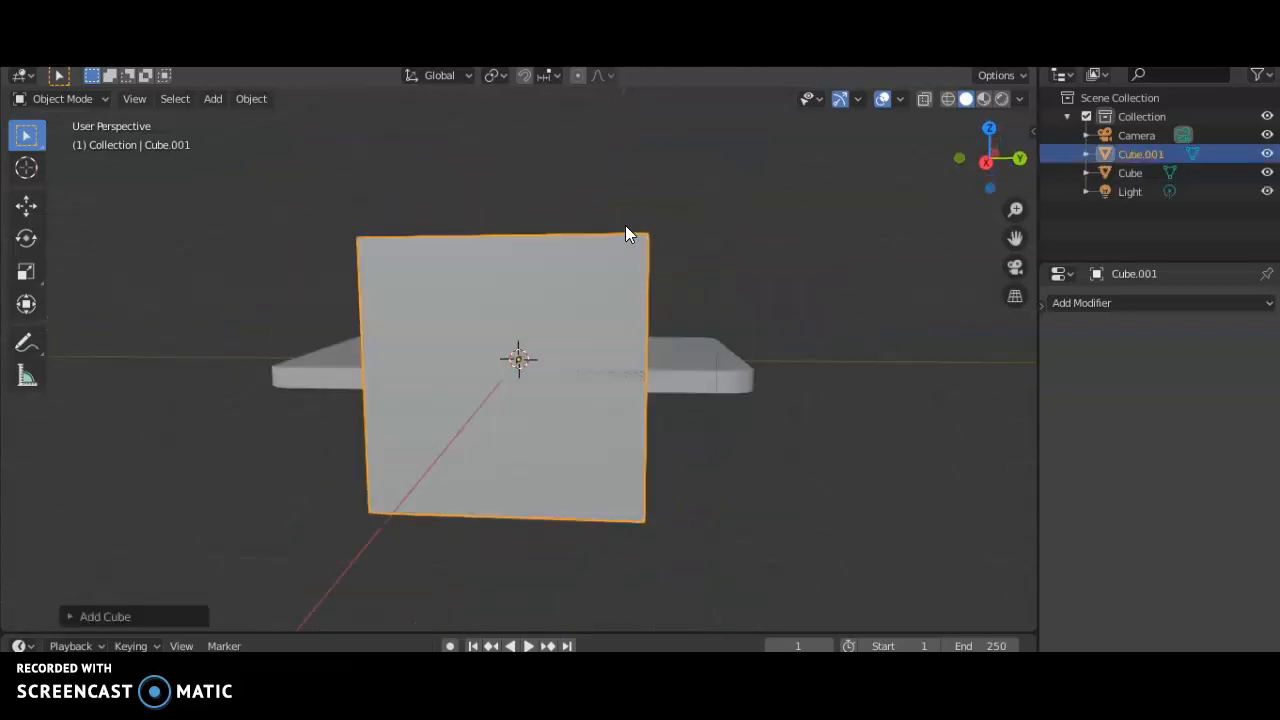
{"action": "key", "text": "s"}
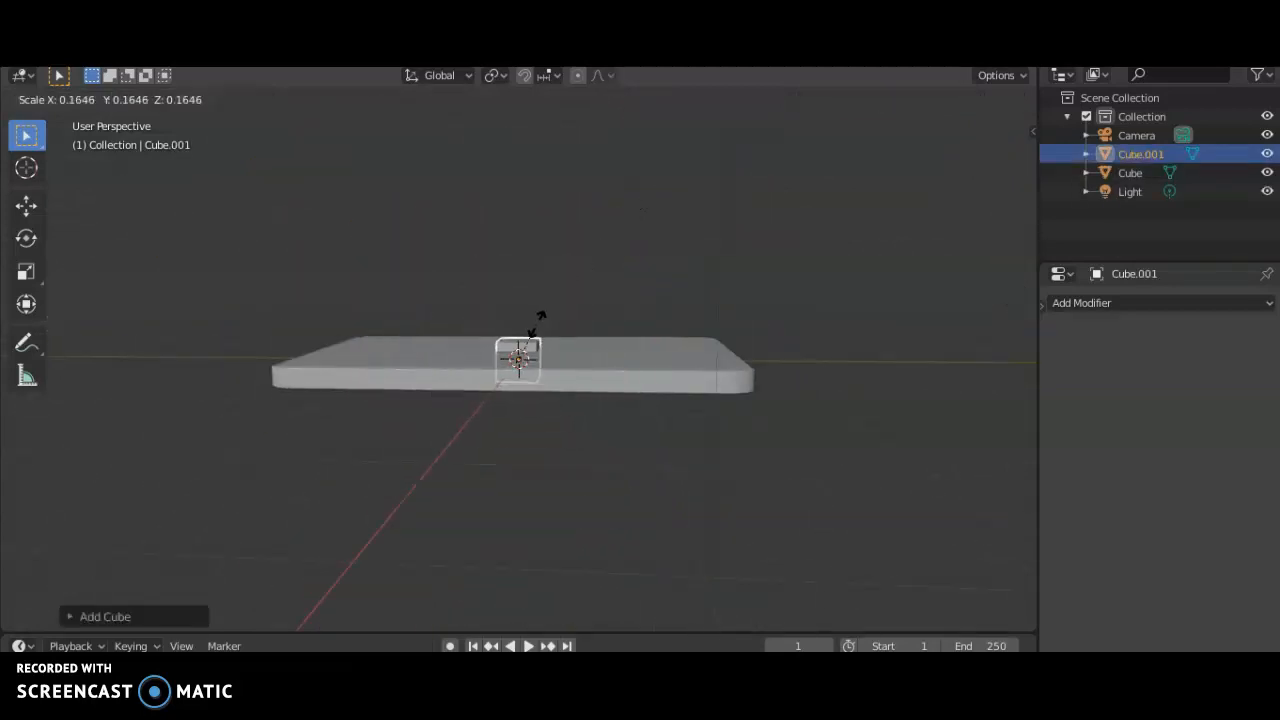
{"action": "left_click", "coordinate": [537, 326]}
- Add a Mirror modifier to the small cube with both the X and Y axes enabled
{"action": "middle_click_drag", "start_coordinate": [563, 340], "coordinate": [571, 363]}
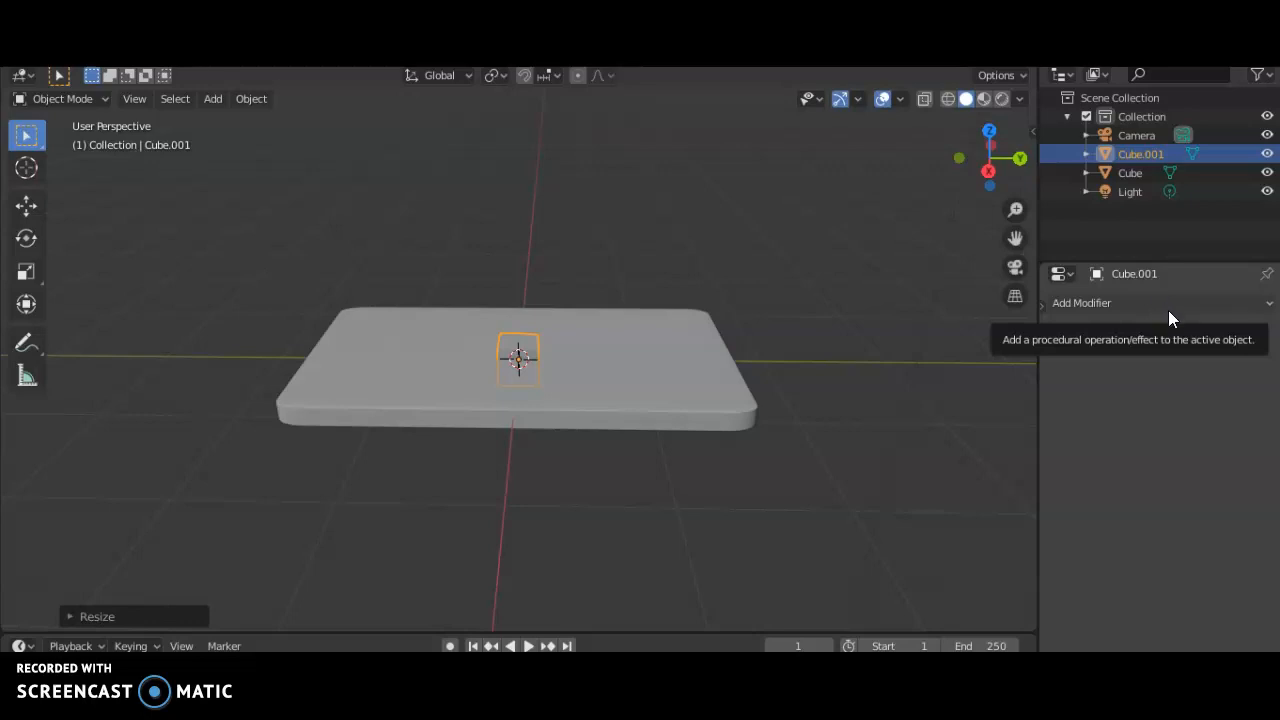
{"action": "scroll", "coordinate": [586, 437], "scroll_direction": "up", "scroll_amount": 4}
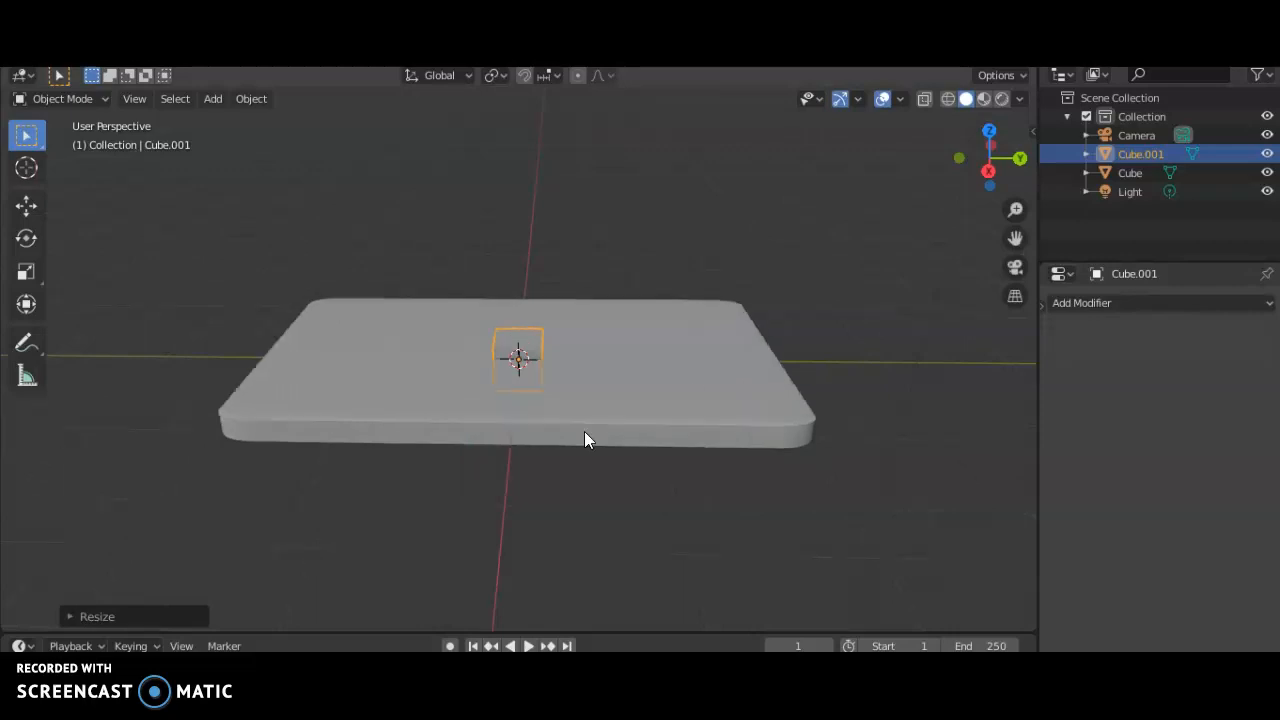
{"action": "middle_click_drag", "start_coordinate": [603, 372], "coordinate": [630, 315]}
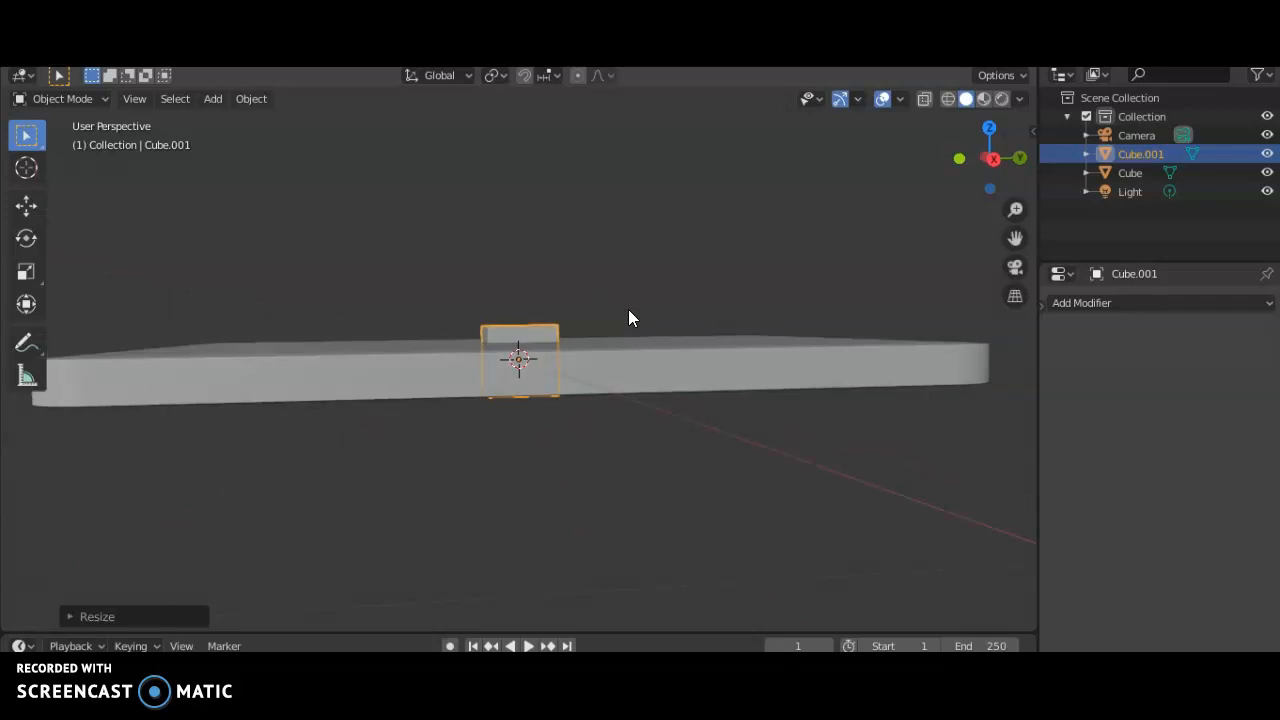
{"action": "scroll", "coordinate": [622, 306], "scroll_direction": "up", "scroll_amount": 1}
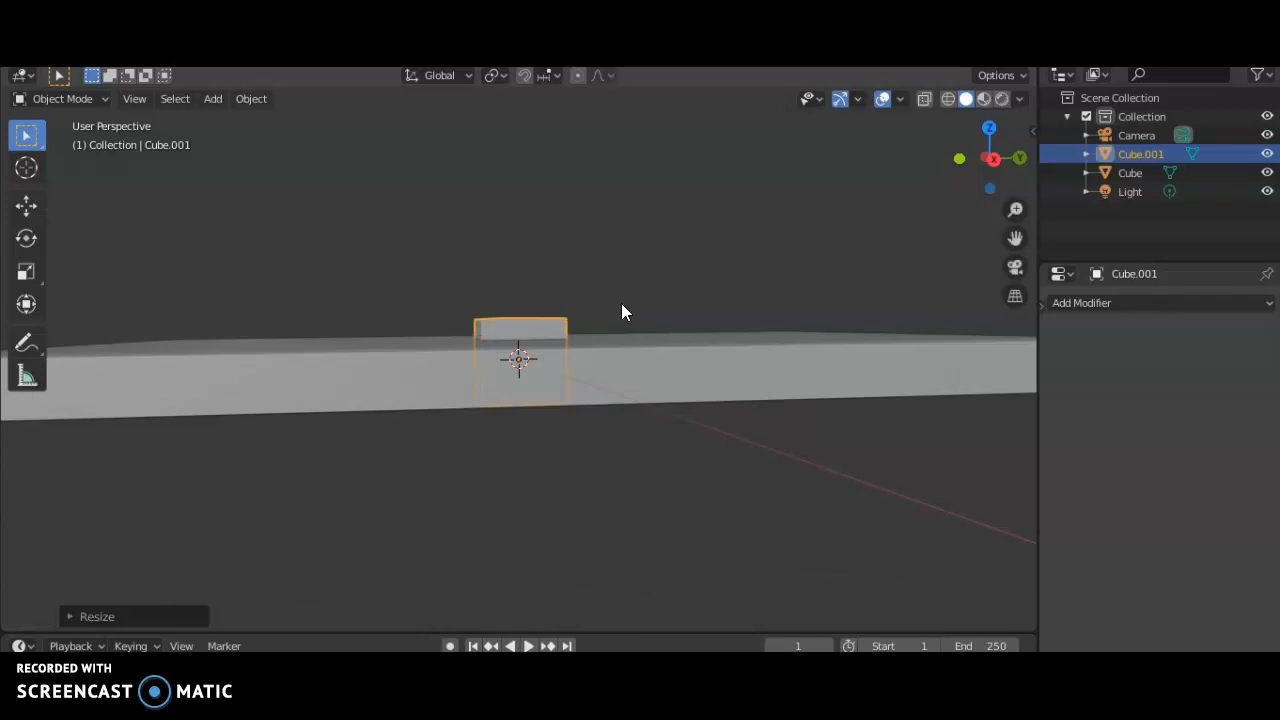
{"action": "middle_click_drag", "start_coordinate": [620, 317], "coordinate": [657, 320]}
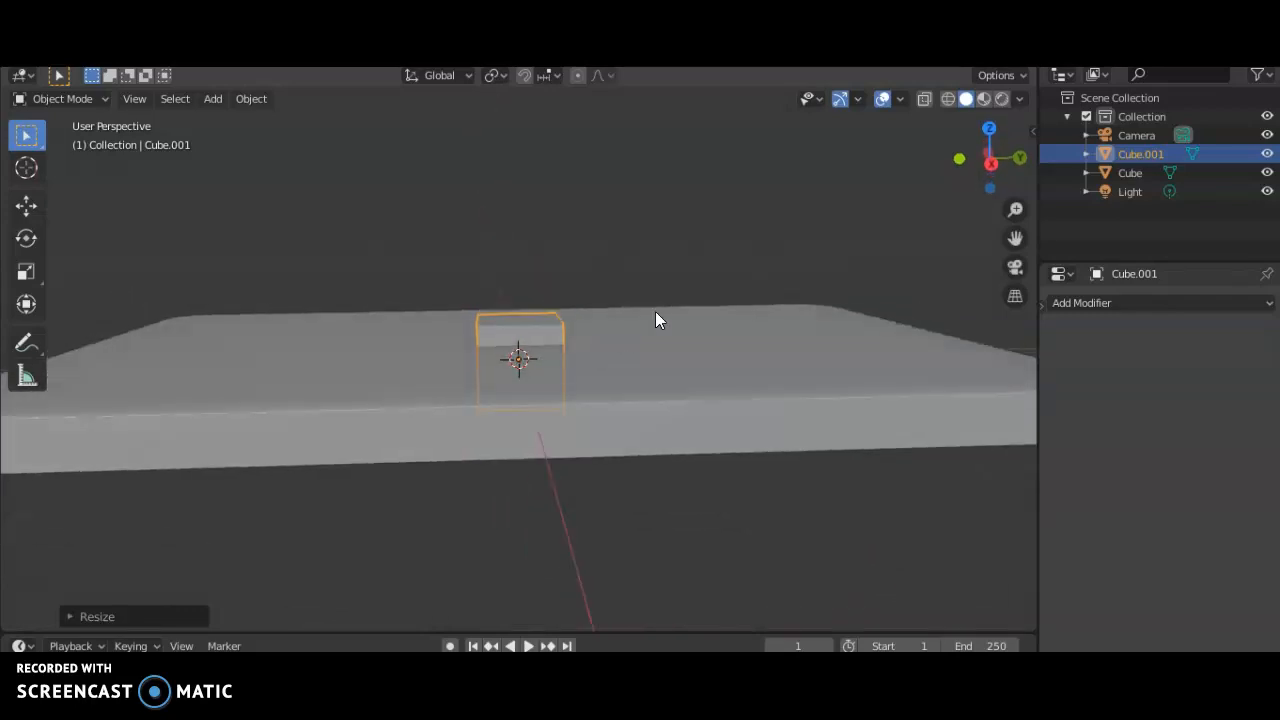
{"action": "left_click", "coordinate": [1137, 311]}
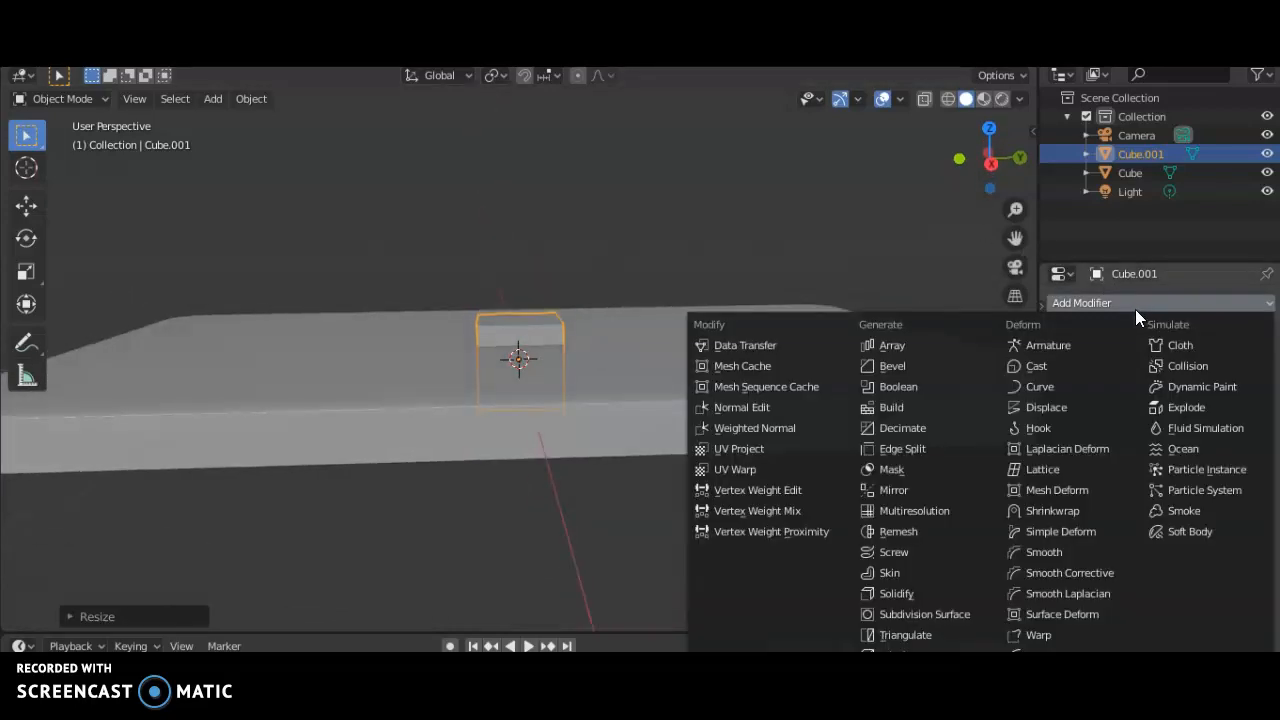
{"action": "left_click", "coordinate": [891, 489]}
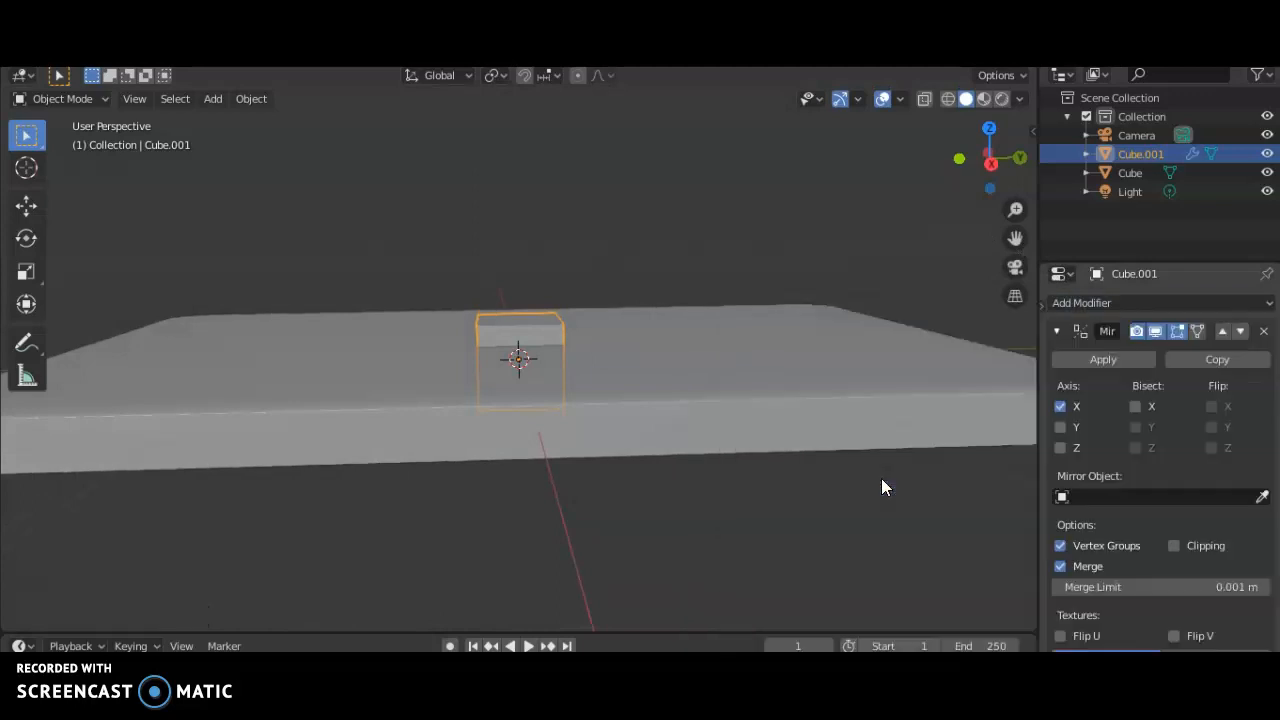
{"action": "left_click", "coordinate": [1060, 427]}
- In Edit Mode, move the small cube's mesh along the Y axis to near one short end of the slab
{"action": "middle_click_drag", "start_coordinate": [757, 325], "coordinate": [688, 392]}
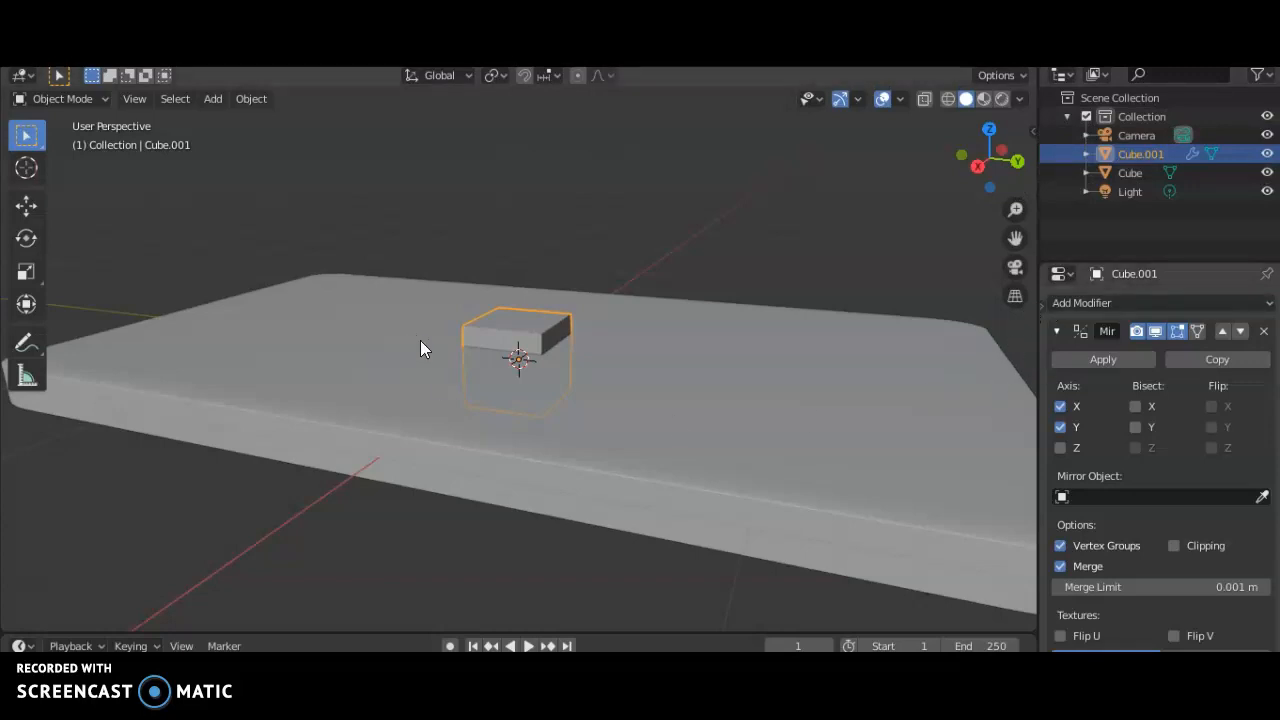
{"action": "key", "text": "Tab"}
{"action": "middle_click_drag", "start_coordinate": [530, 370], "coordinate": [557, 338]}
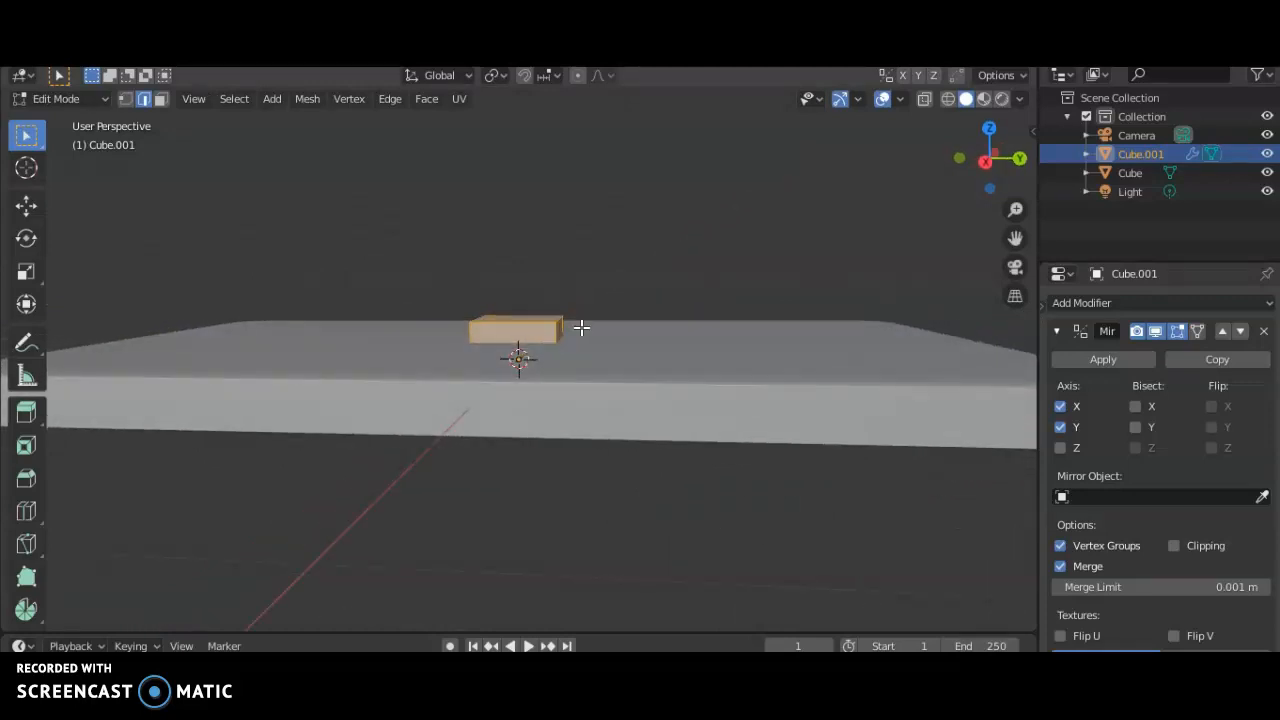
{"action": "key", "text": "g"}
{"action": "key", "text": "y"}
{"action": "left_click", "coordinate": [324, 366]}
- Move the small cube's mesh along the X axis toward the slab's corner so its mirrored copies sit near the other corners
{"action": "middle_click_drag", "start_coordinate": [324, 366], "coordinate": [277, 429]}
{"action": "key", "text": "g"}
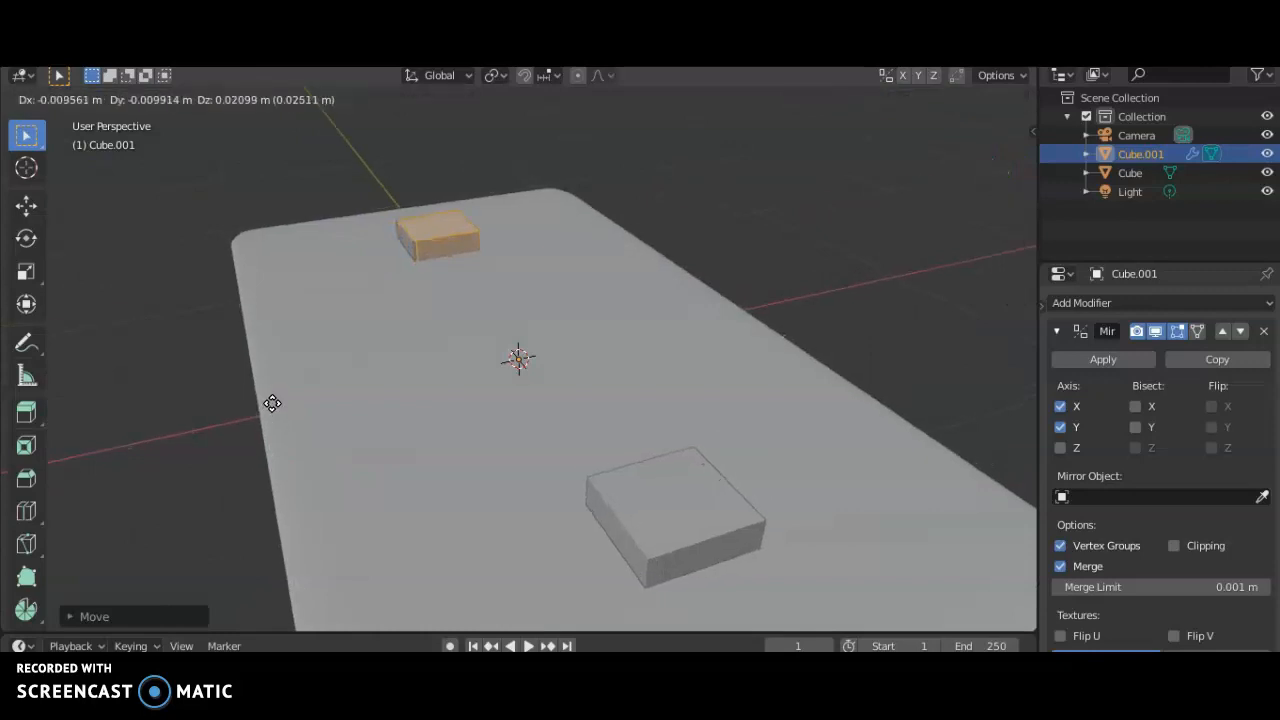
{"action": "key", "text": "x"}
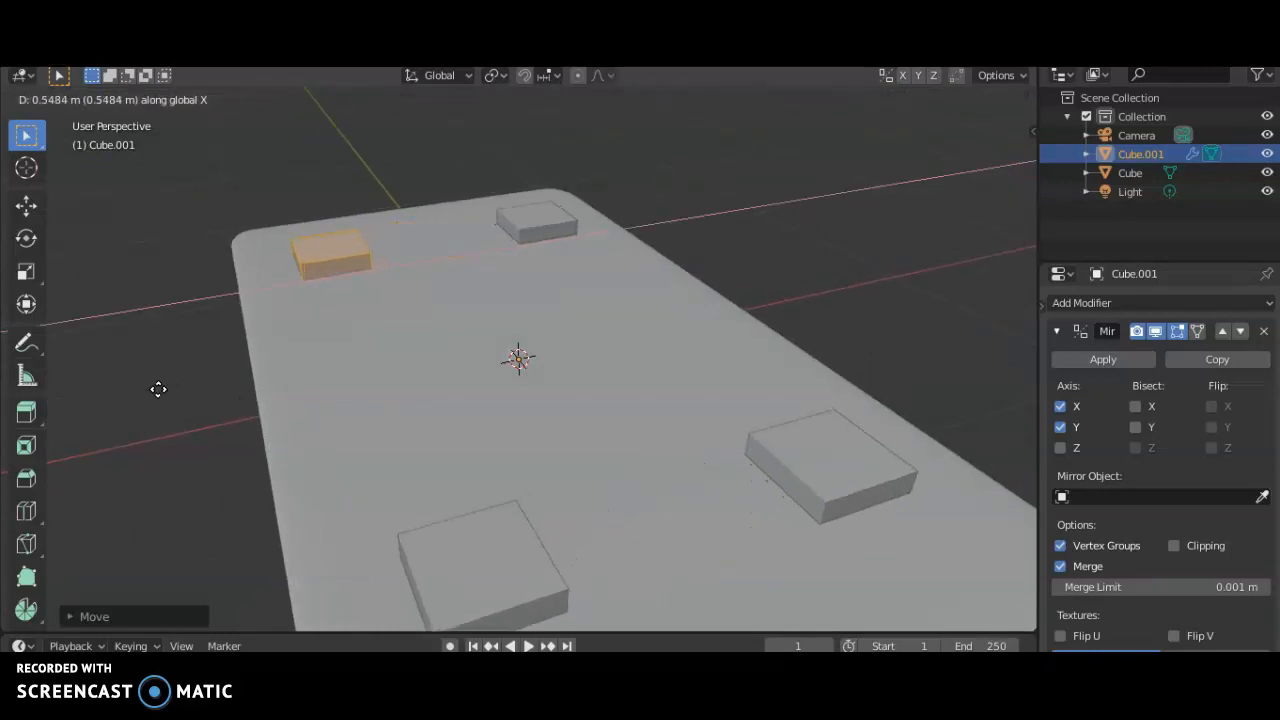
{"action": "left_click", "coordinate": [142, 390]}
- Move the corner cube's mesh down along the Z axis so the mirrored blocks sit on the slab's underside
{"action": "middle_click_drag", "start_coordinate": [400, 418], "coordinate": [310, 347]}
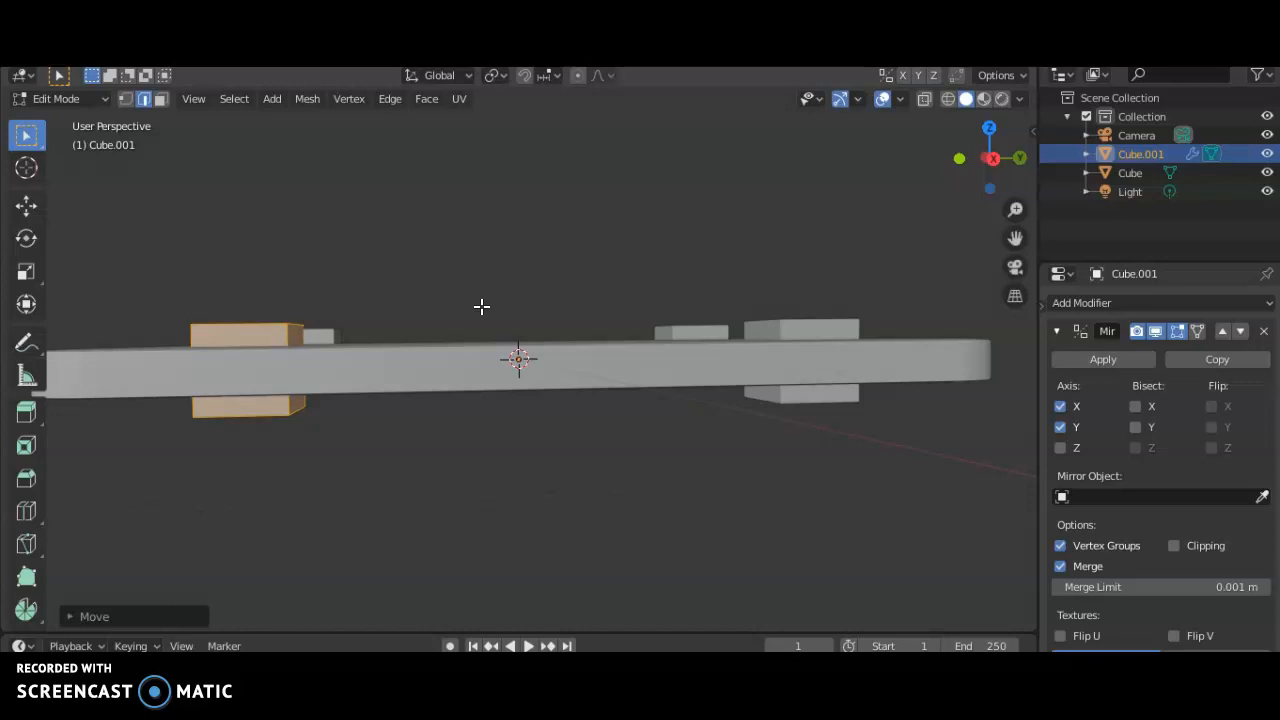
{"action": "middle_click_drag", "start_coordinate": [240, 363], "coordinate": [337, 383]}
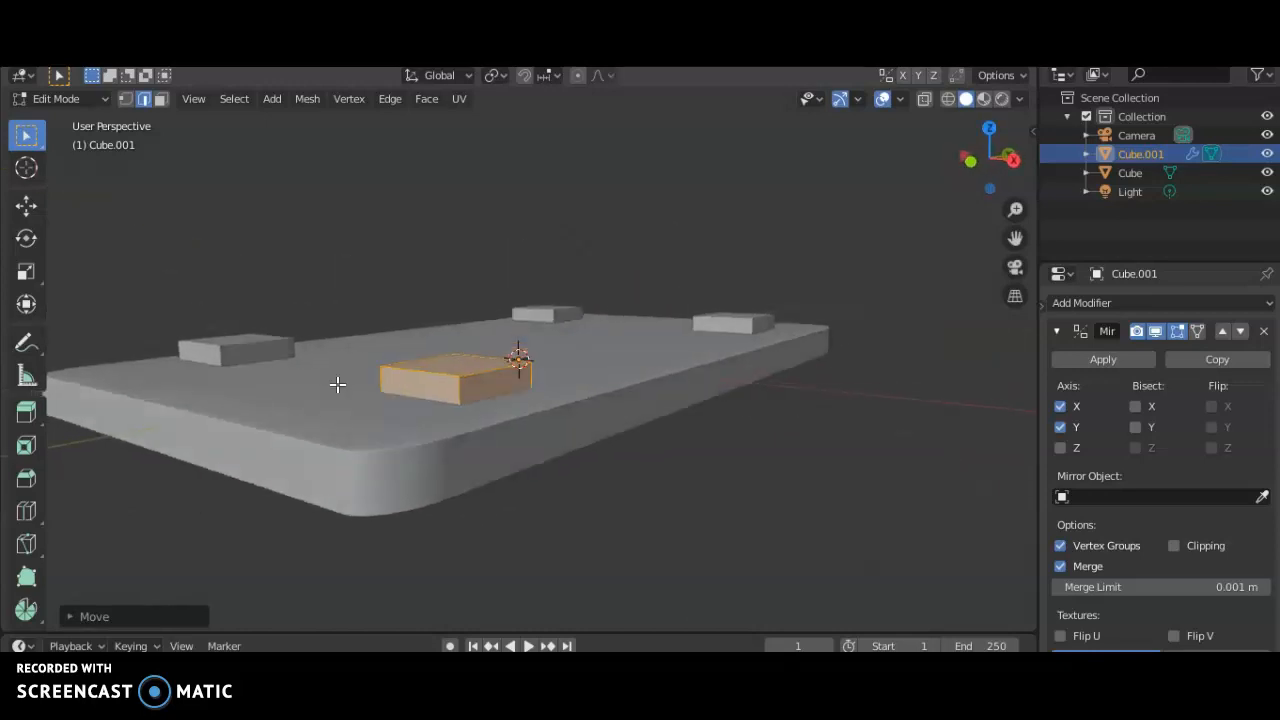
{"action": "middle_click_drag", "start_coordinate": [471, 389], "coordinate": [411, 430]}
{"action": "key", "text": "g"}
{"action": "key", "text": "z"}
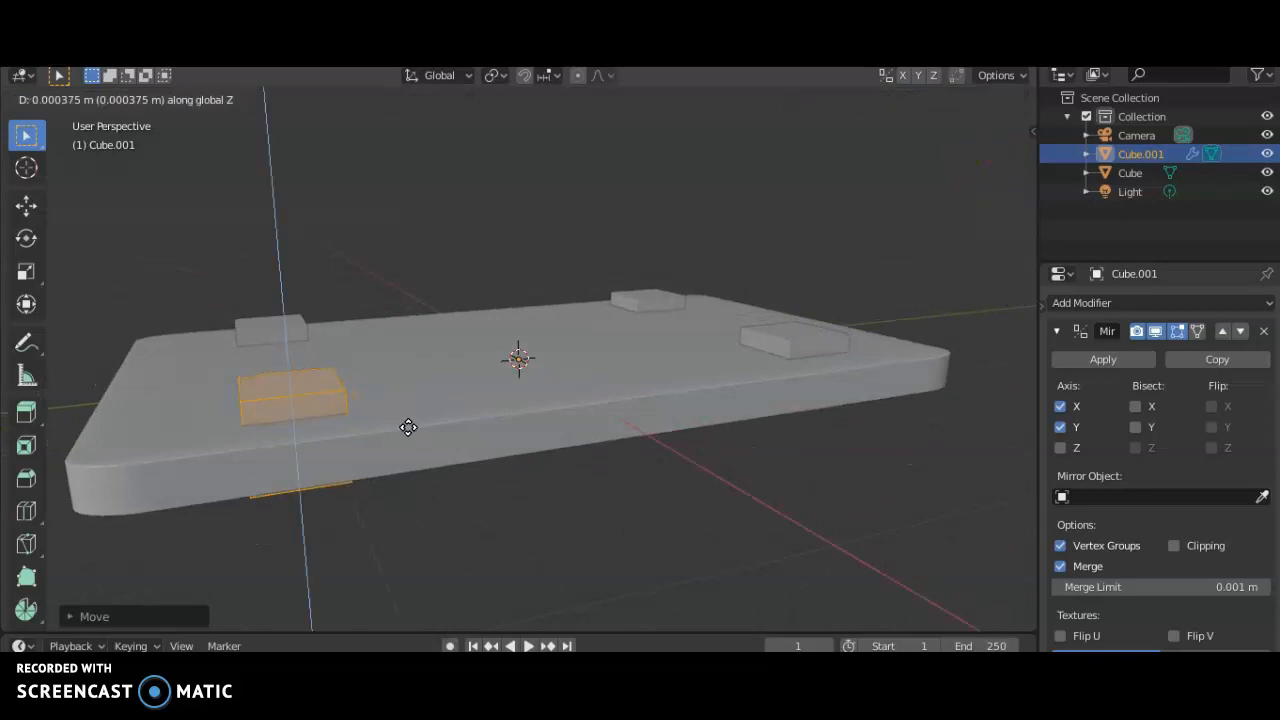
{"action": "left_click", "coordinate": [397, 457]}
- Scale the corner cube's mesh down uniformly to about 0.77
{"action": "middle_click_drag", "start_coordinate": [429, 440], "coordinate": [432, 393]}
{"action": "key", "text": "s"}
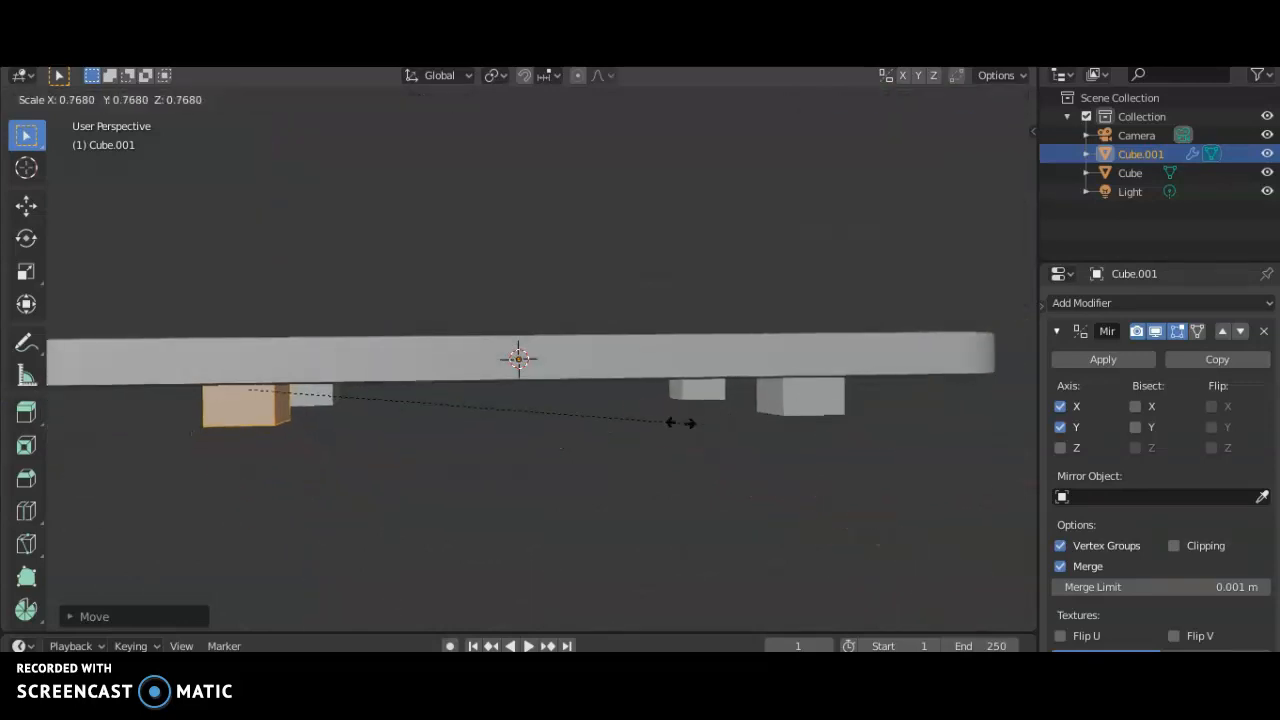
{"action": "left_click", "coordinate": [670, 416]}
- Select the corner block's bottom face and extrude it straight down into a leg
{"action": "middle_click_drag", "start_coordinate": [343, 380], "coordinate": [443, 434]}
{"action": "middle_click_drag", "start_coordinate": [334, 451], "coordinate": [421, 441]}
{"action": "key", "text": "3"}
{"action": "left_click", "coordinate": [352, 383]}
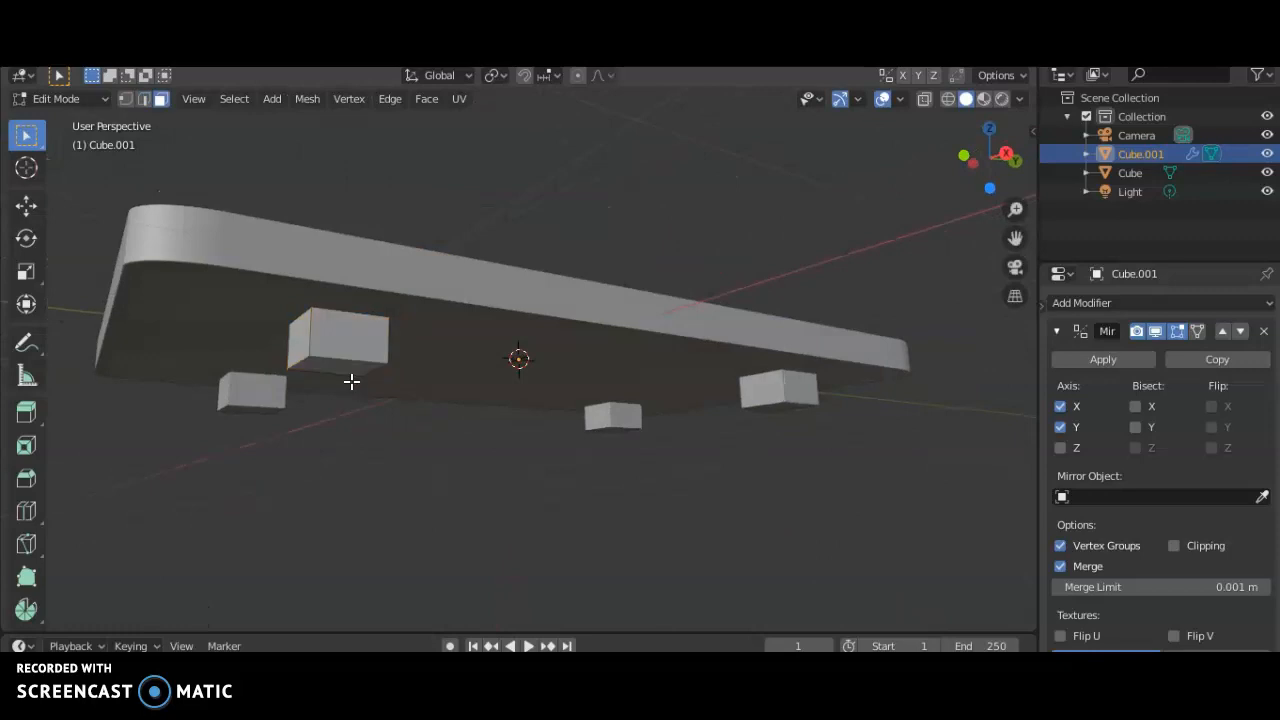
{"action": "left_click", "coordinate": [347, 372]}
{"action": "middle_click_drag", "start_coordinate": [352, 385], "coordinate": [438, 434]}
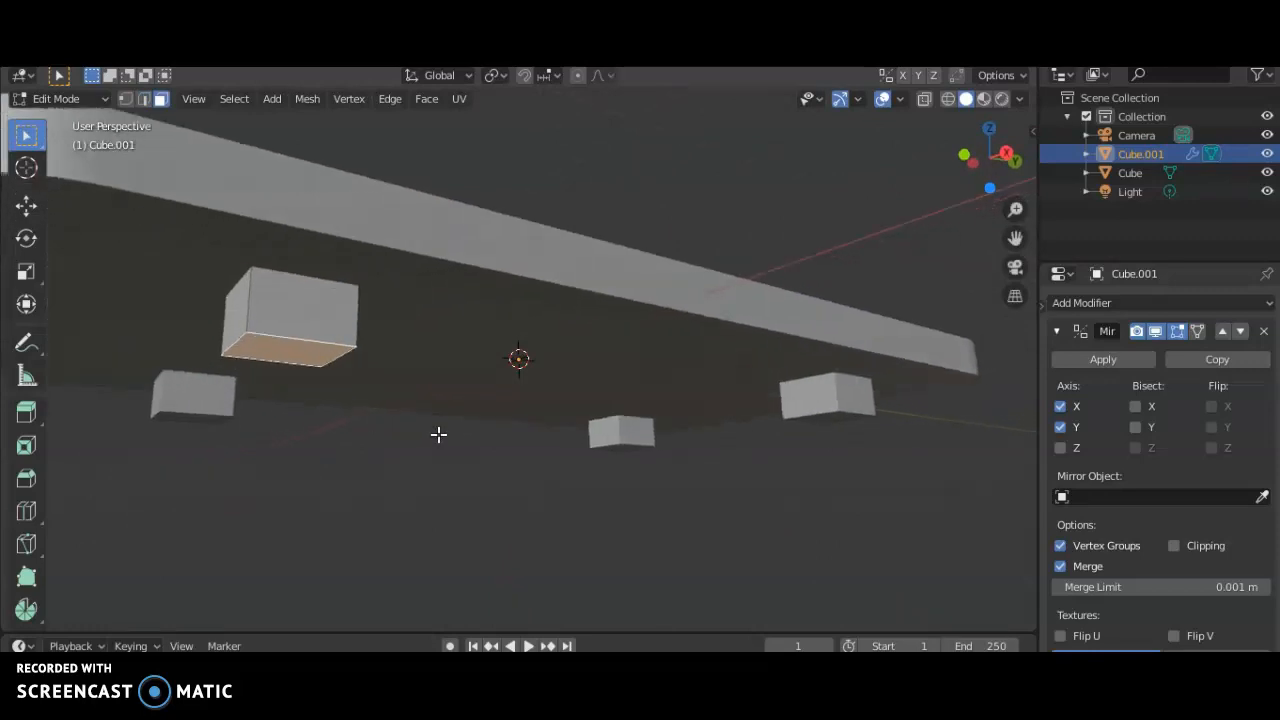
{"action": "key", "text": "e"}
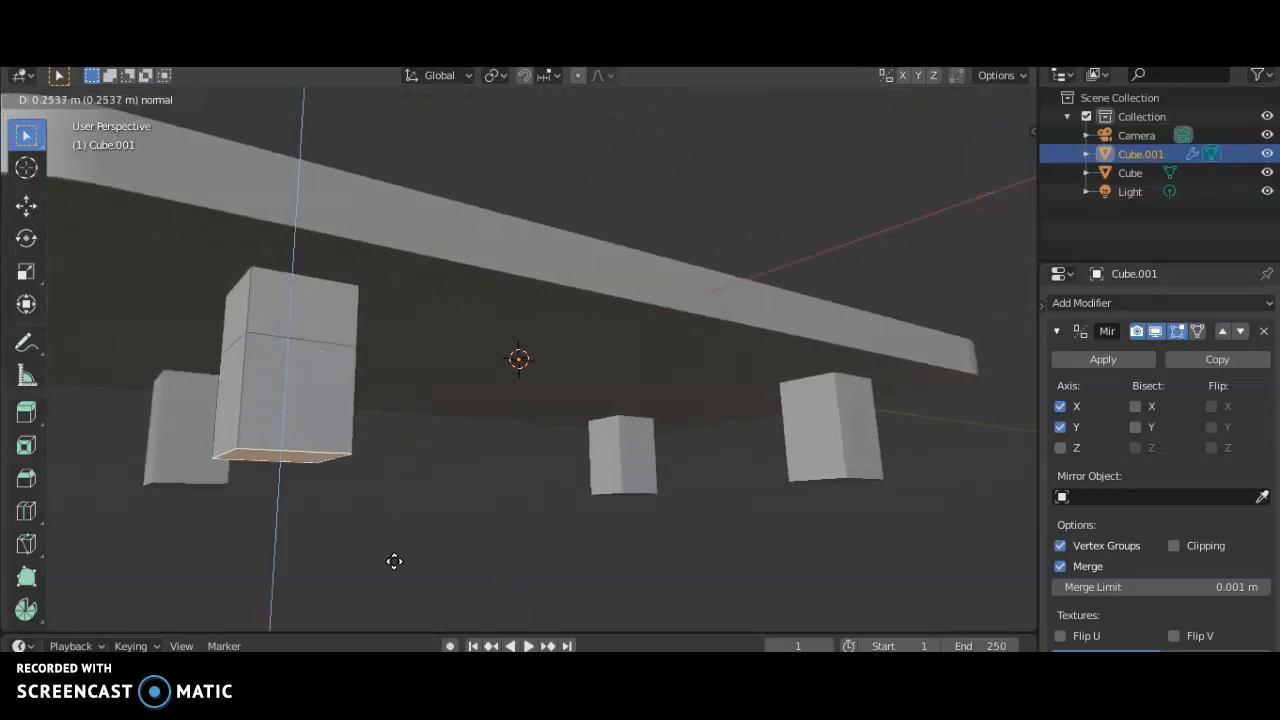
{"action": "left_click", "coordinate": [397, 151]}
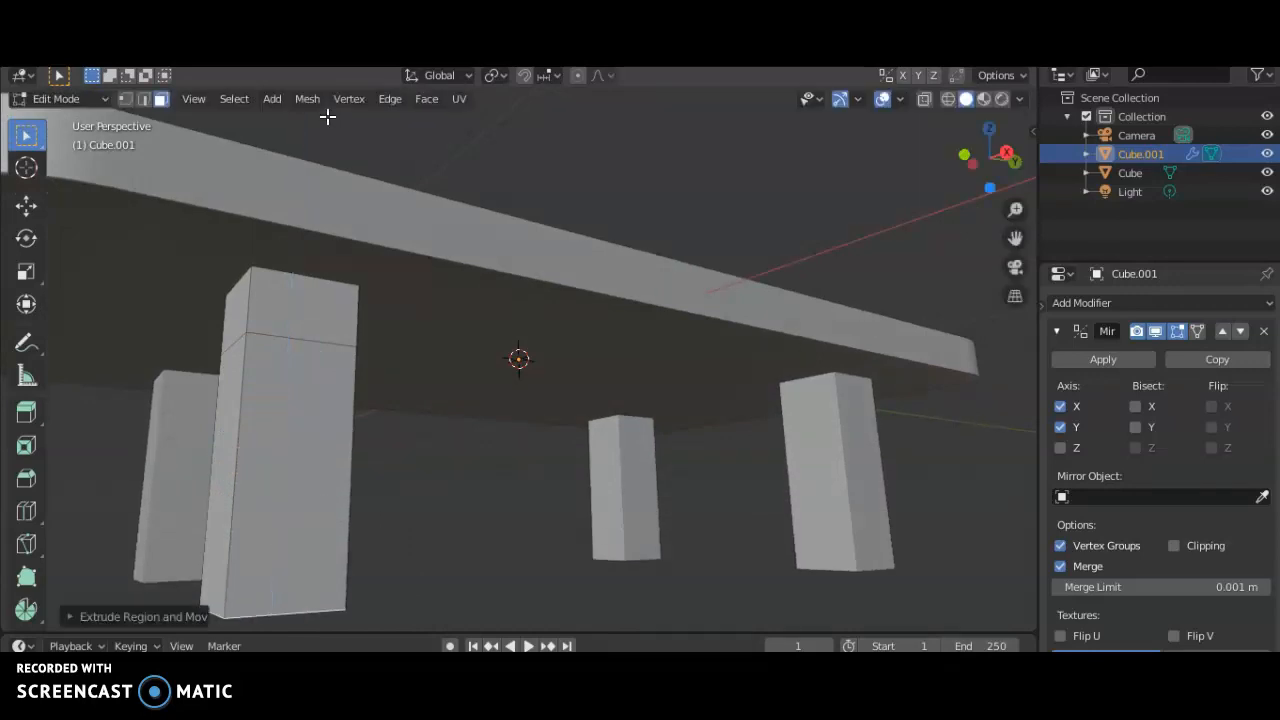
- Extrude the leg's bottom face down again by about 0.3 m to lengthen the legs
{"action": "middle_click_drag", "start_coordinate": [414, 363], "coordinate": [397, 417]}
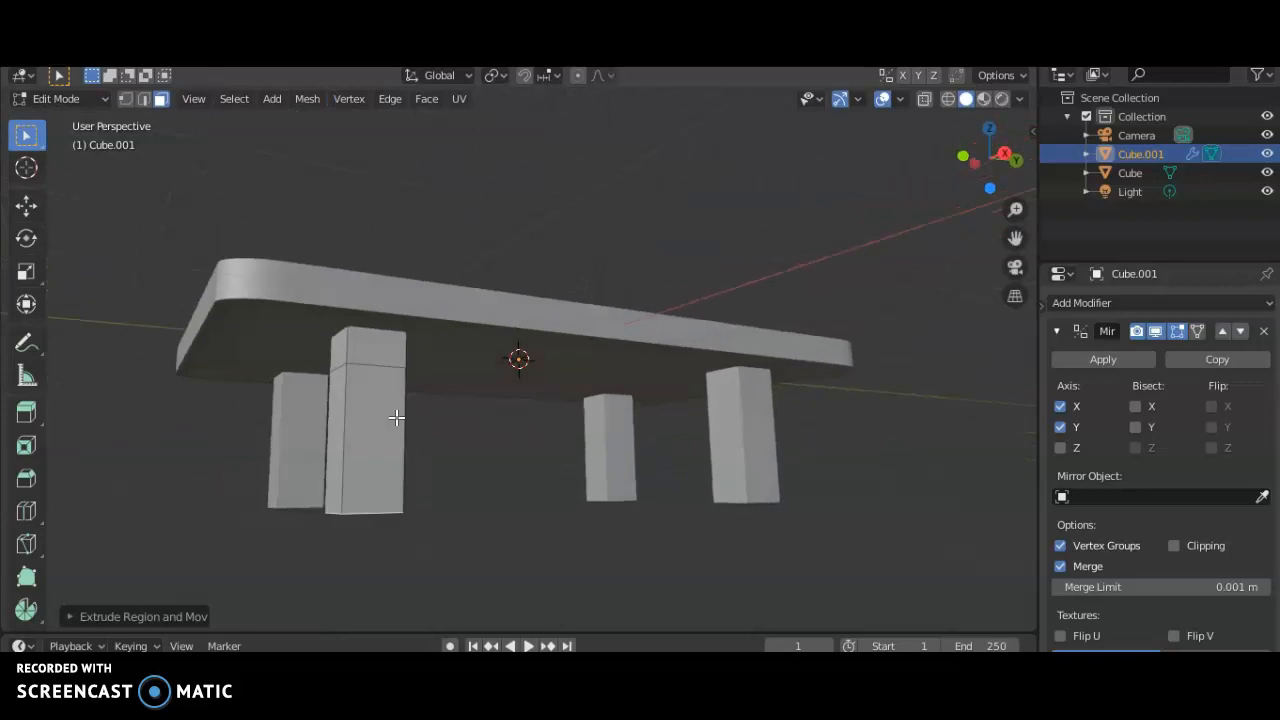
{"action": "key", "text": "g"}
{"action": "key", "text": "z"}
{"action": "key", "text": "e"}
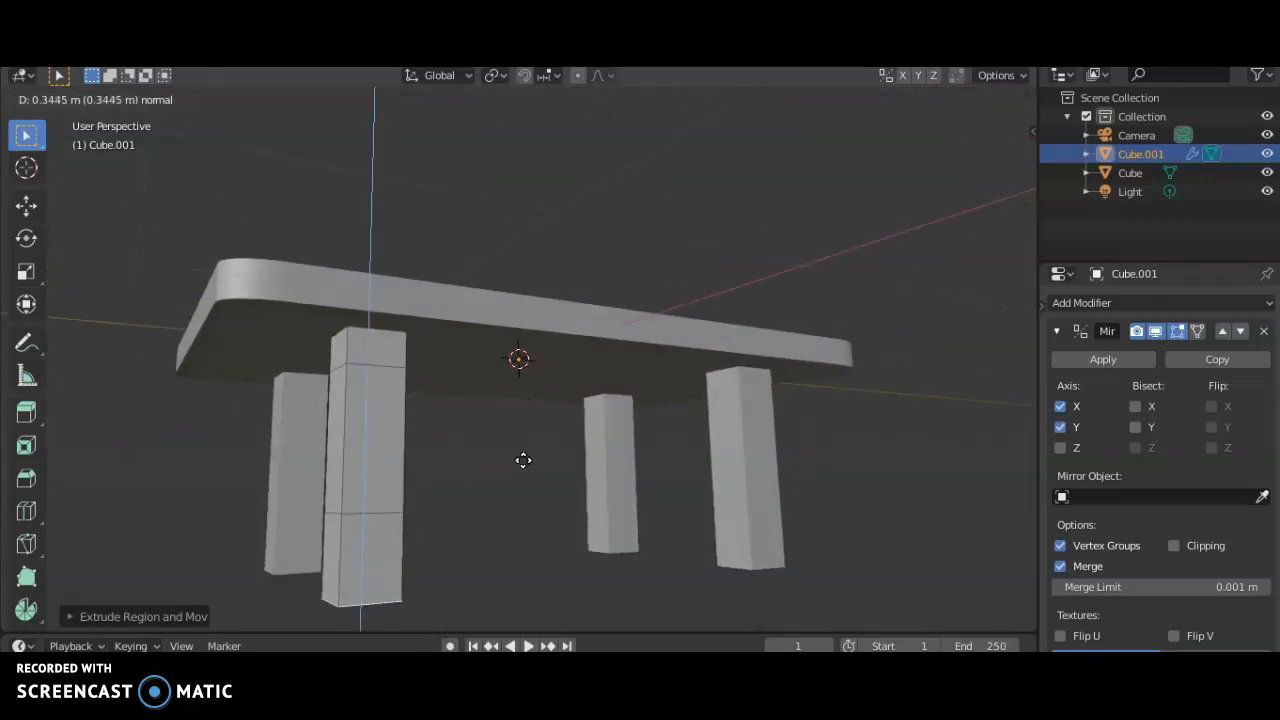
{"action": "left_click", "coordinate": [524, 450]}
- Add a horizontal loop cut halfway up the leg's long middle section
{"action": "middle_click_drag", "start_coordinate": [514, 463], "coordinate": [440, 529]}
{"action": "scroll", "coordinate": [384, 466], "scroll_direction": "up", "scroll_amount": 3}
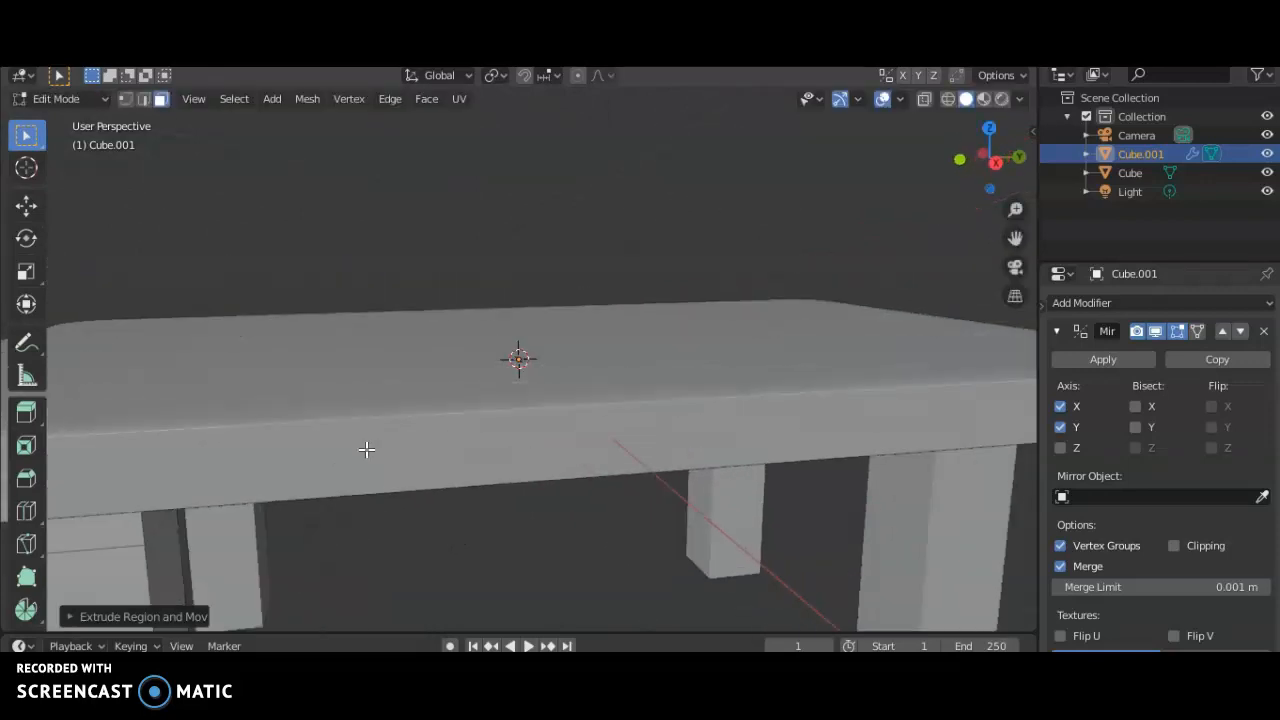
{"action": "scroll", "coordinate": [366, 449], "scroll_direction": "down", "scroll_amount": 4}
{"action": "middle_click_drag", "start_coordinate": [332, 452], "coordinate": [377, 403]}
{"action": "key", "text": "ctrl+r"}
{"action": "left_click", "coordinate": [358, 422]}
{"action": "left_click", "coordinate": [362, 421]}
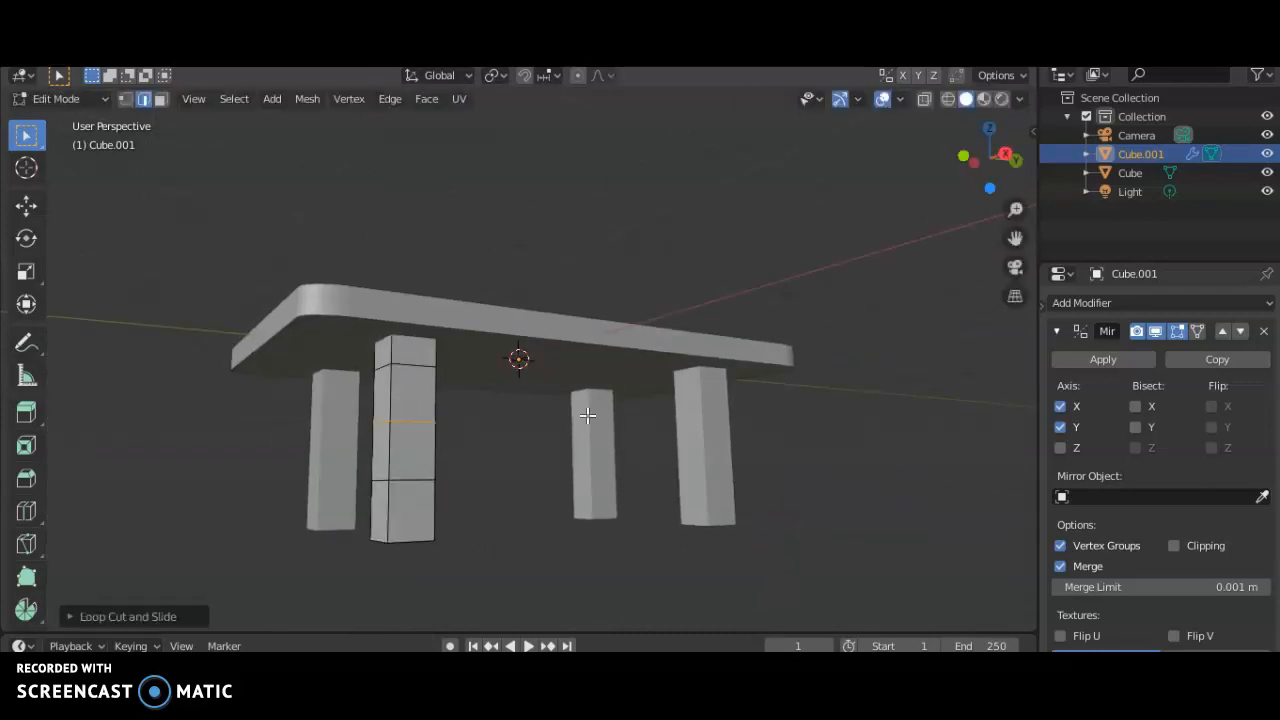
- Scale the leg's middle edge loop outward slightly so the leg bulges at its centre
{"action": "middle_click_drag", "start_coordinate": [443, 403], "coordinate": [411, 426]}
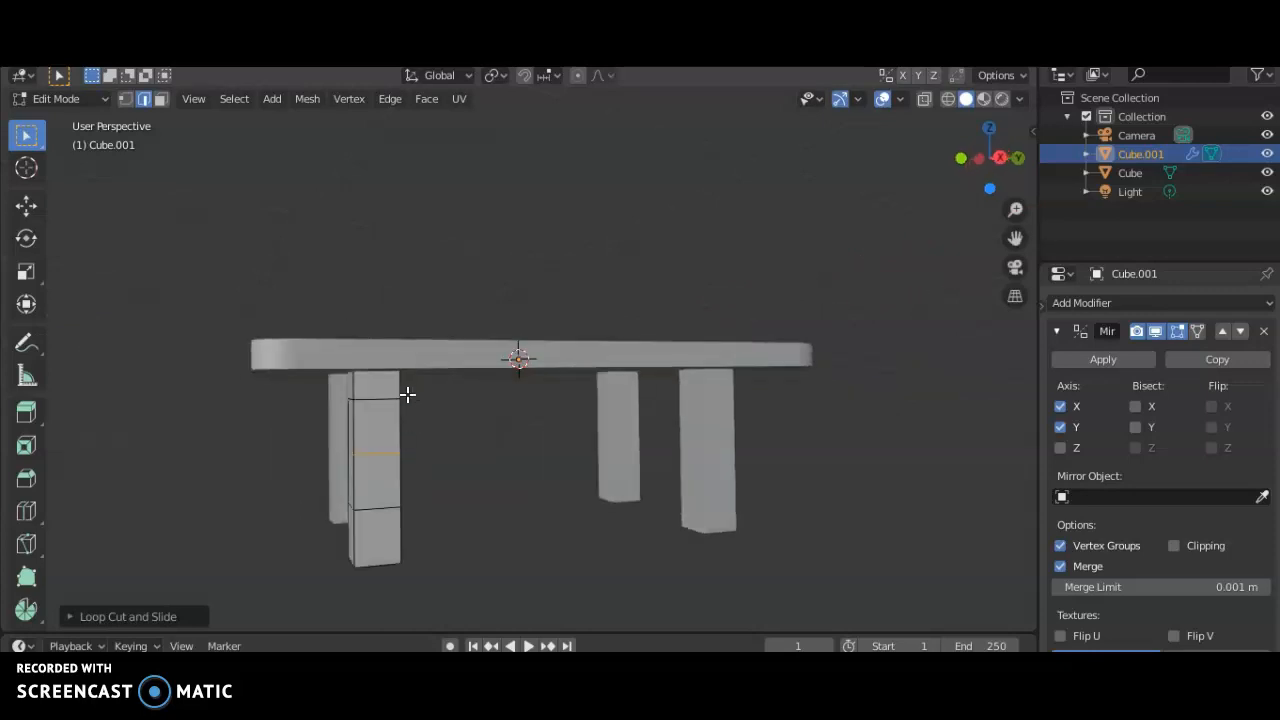
{"action": "scroll", "coordinate": [400, 396], "scroll_direction": "up", "scroll_amount": 4}
{"action": "mouse_move", "coordinate": [366, 394]}
{"action": "middle_mouse_down"}
{"action": "mouse_move", "coordinate": [406, 366]}
{"action": "mouse_move", "coordinate": [348, 380]}
{"action": "middle_mouse_up"}
{"action": "scroll", "coordinate": [351, 383], "scroll_direction": "down", "scroll_amount": 4}
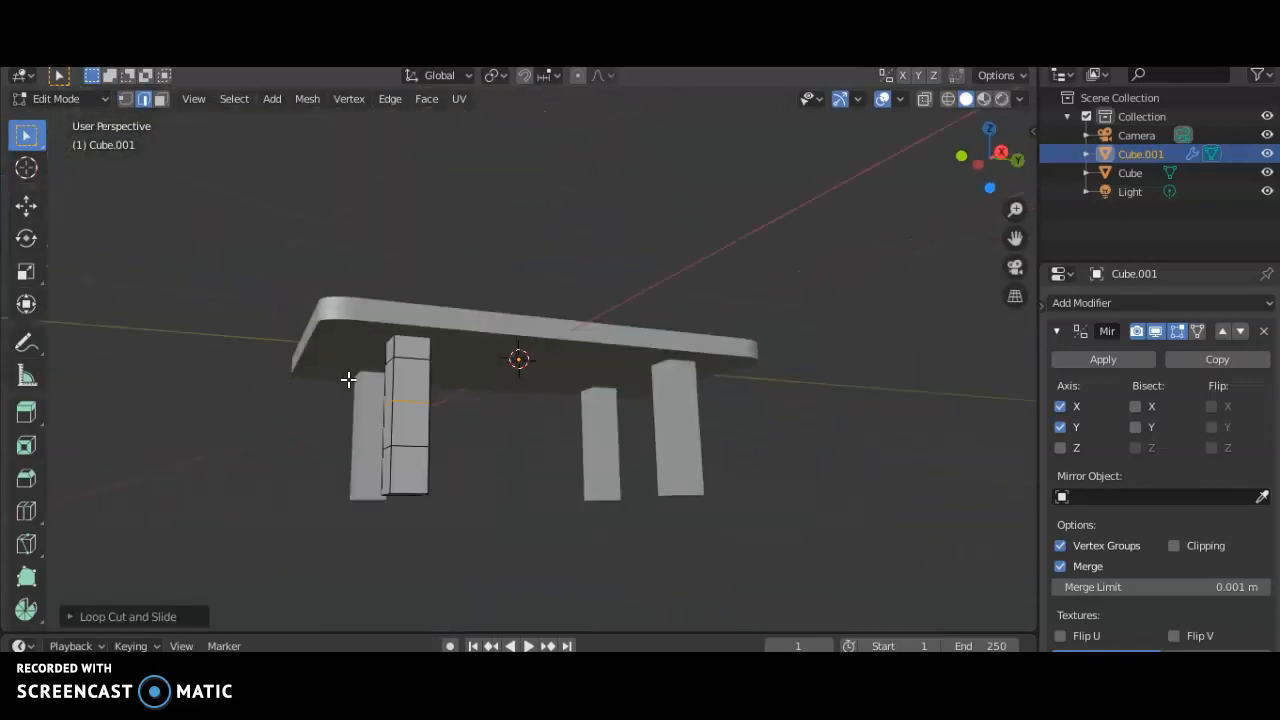
{"action": "scroll", "coordinate": [379, 358], "scroll_direction": "up", "scroll_amount": 1}
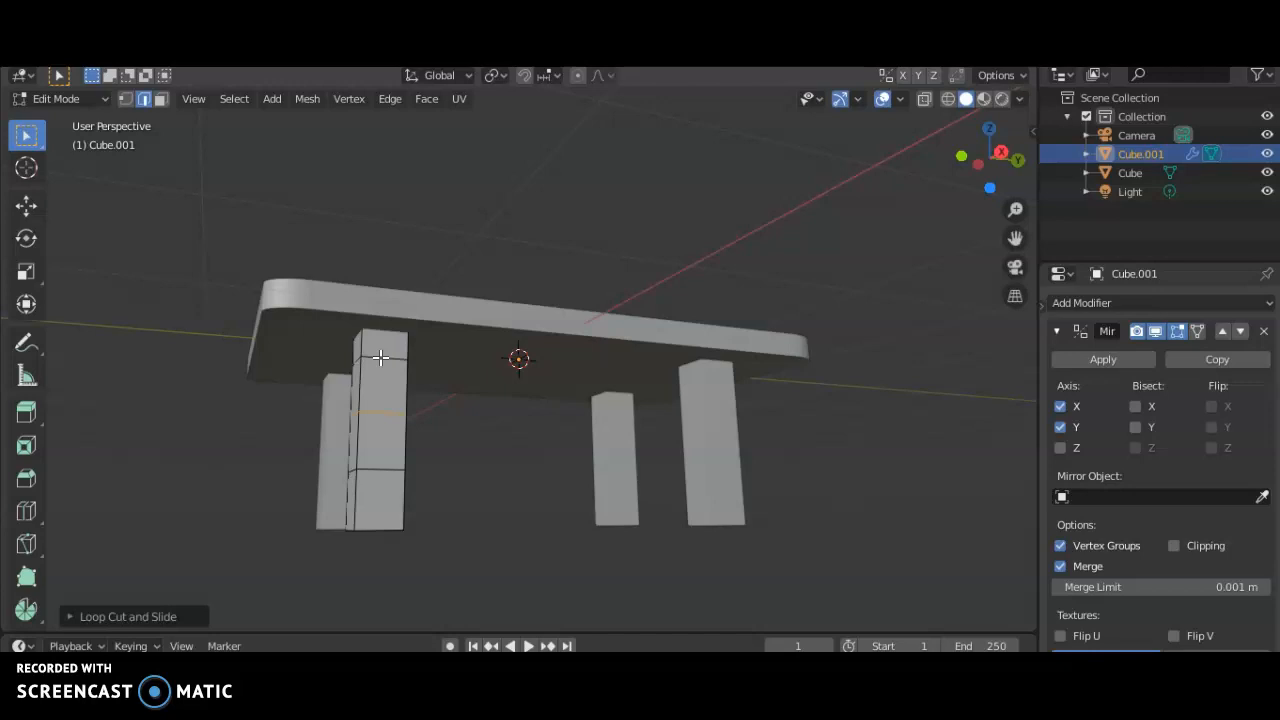
{"action": "left_click", "coordinate": [519, 399]}
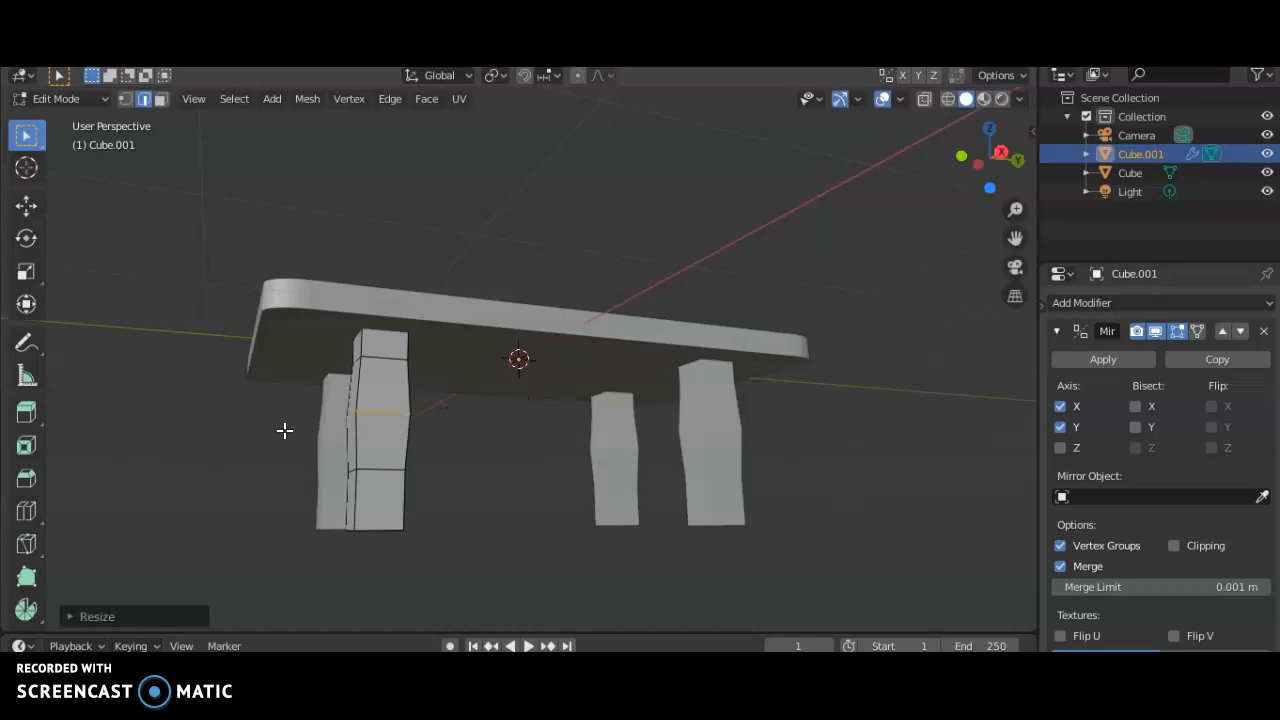
- Add a horizontal loop cut across the leg's lowest section and scale it outward slightly
{"action": "scroll", "coordinate": [271, 432], "scroll_direction": "up", "scroll_amount": 1}
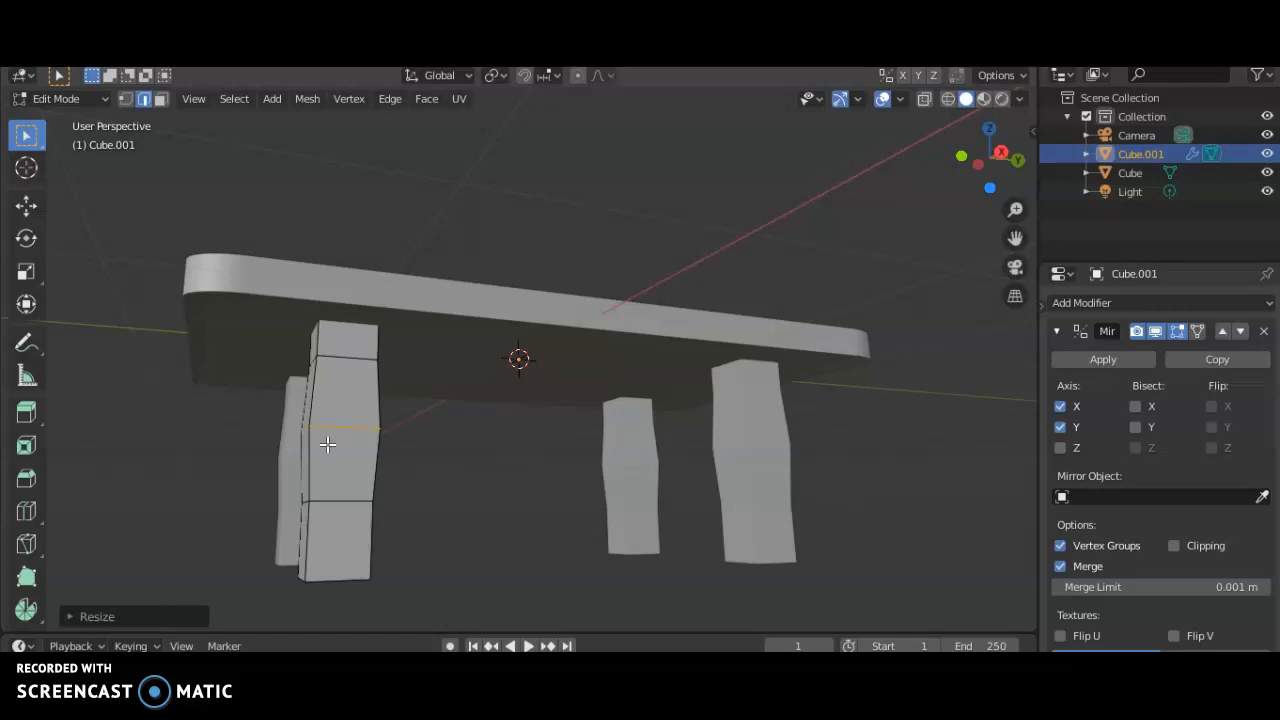
{"action": "key", "text": "ctrl+r"}
{"action": "left_click", "coordinate": [358, 522]}
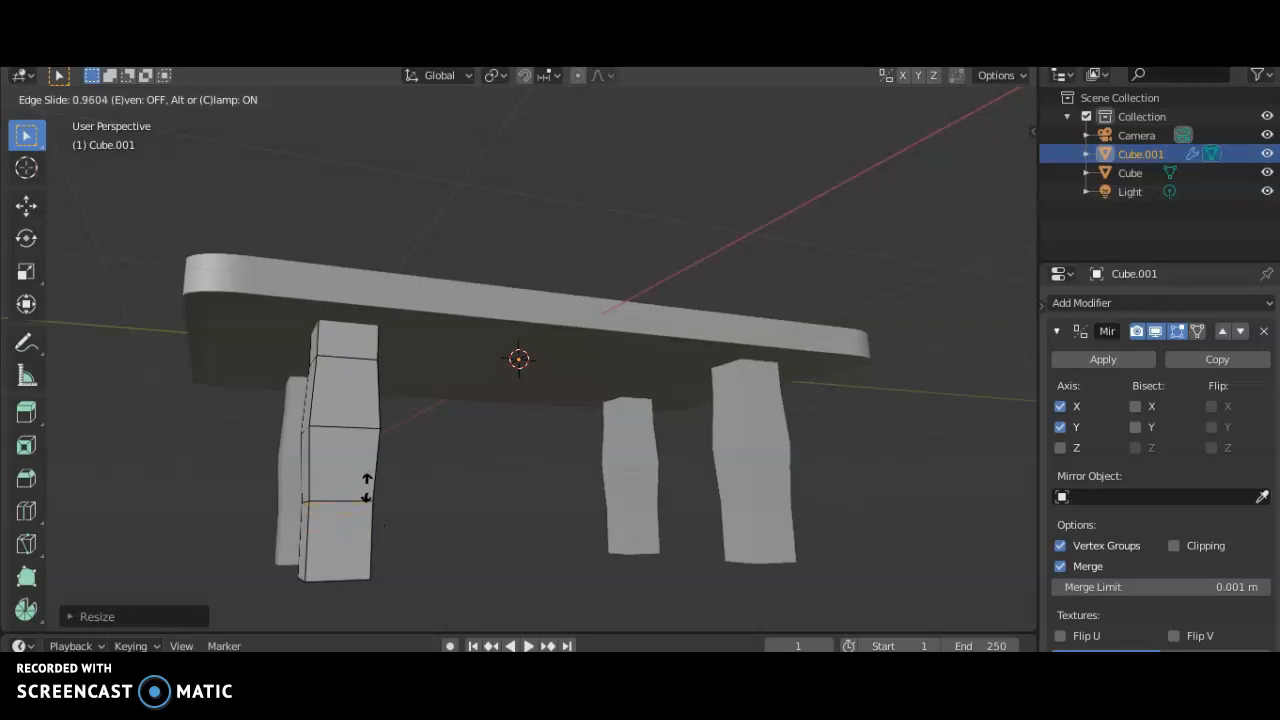
{"action": "left_click", "coordinate": [366, 525]}
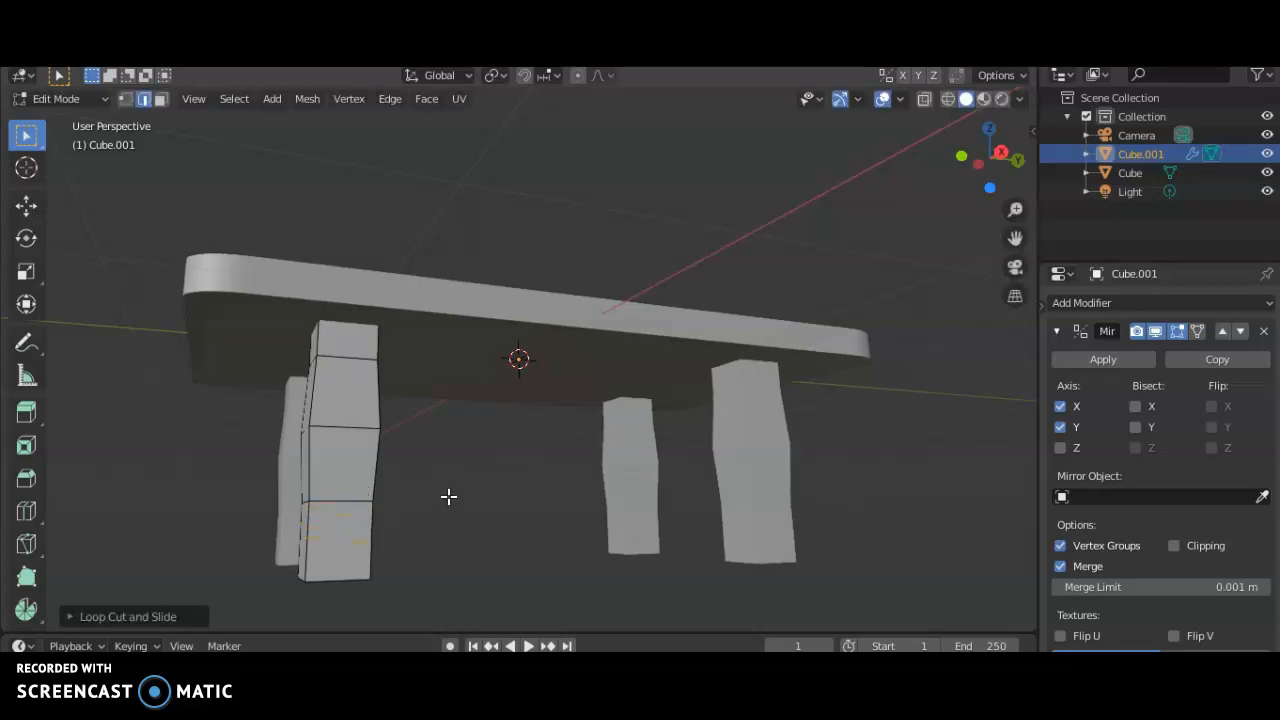
{"action": "key", "text": "s"}
{"action": "left_click", "coordinate": [420, 460]}
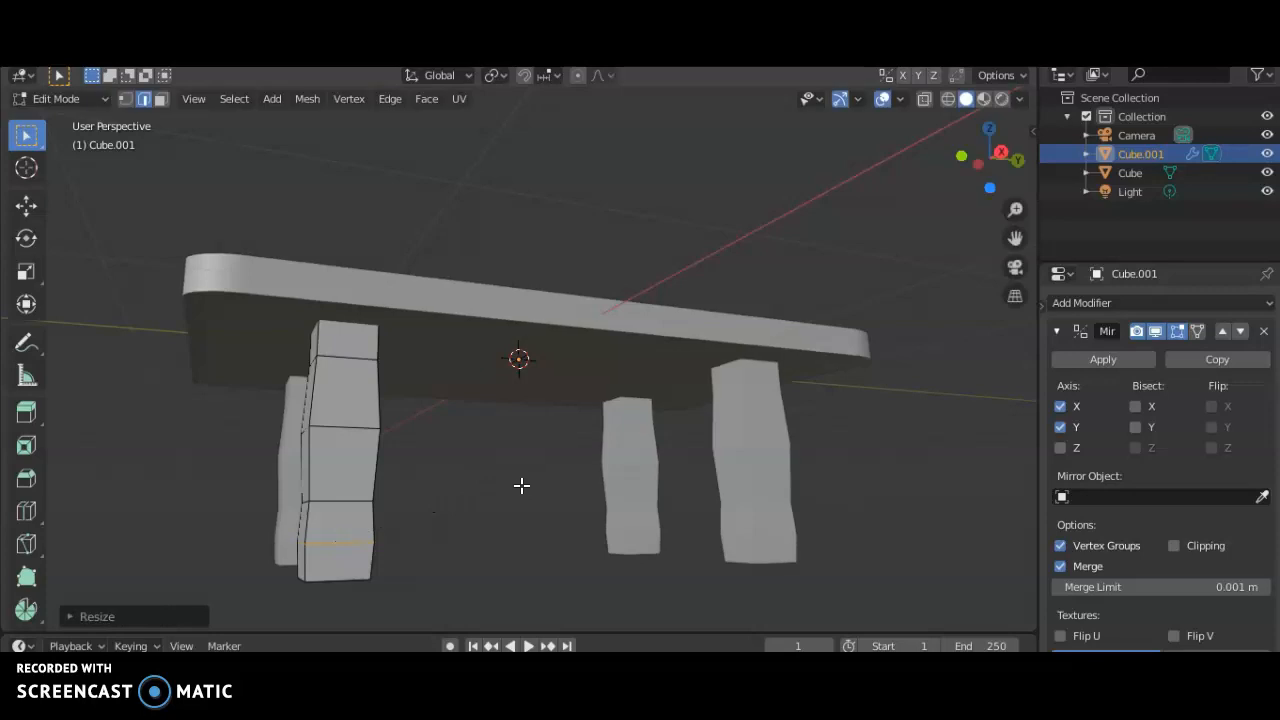
- Add a loop cut in the section just below the leg's middle edge loop and scale it outward into a bulge
{"action": "key", "text": "ctrl+r"}
{"action": "left_click", "coordinate": [389, 450]}
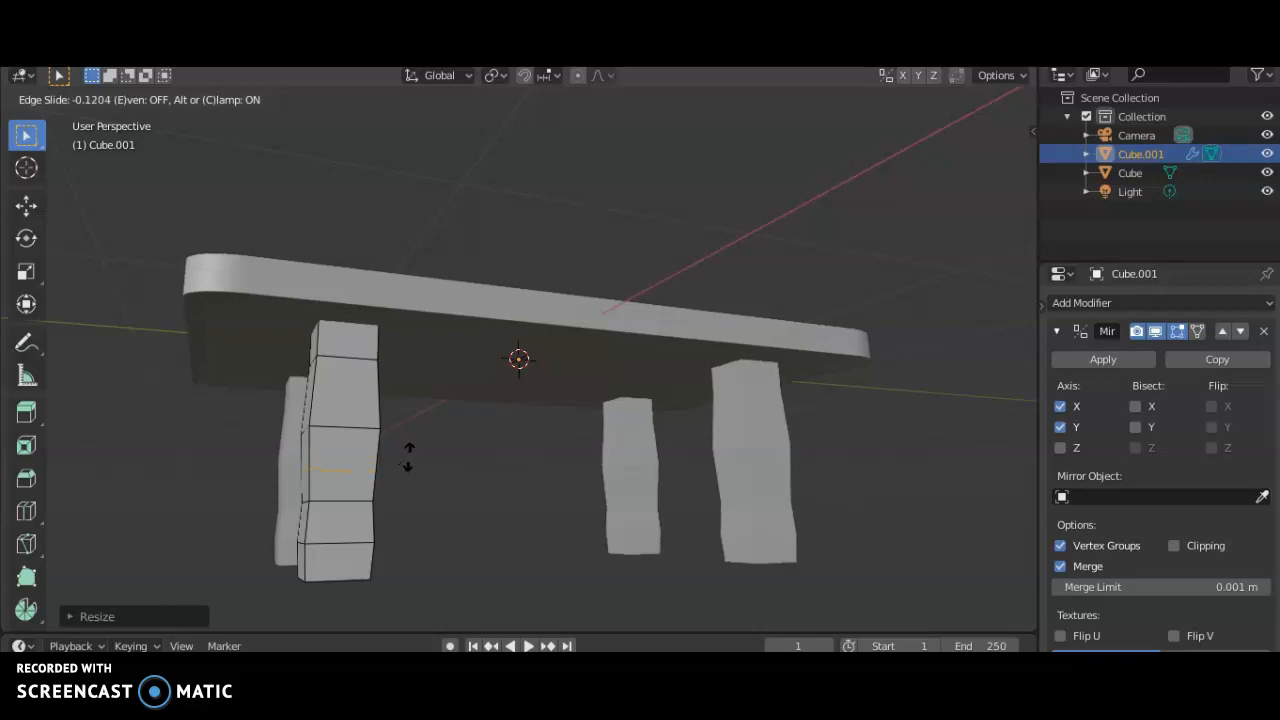
{"action": "left_click", "coordinate": [408, 456]}
{"action": "key", "text": "s"}
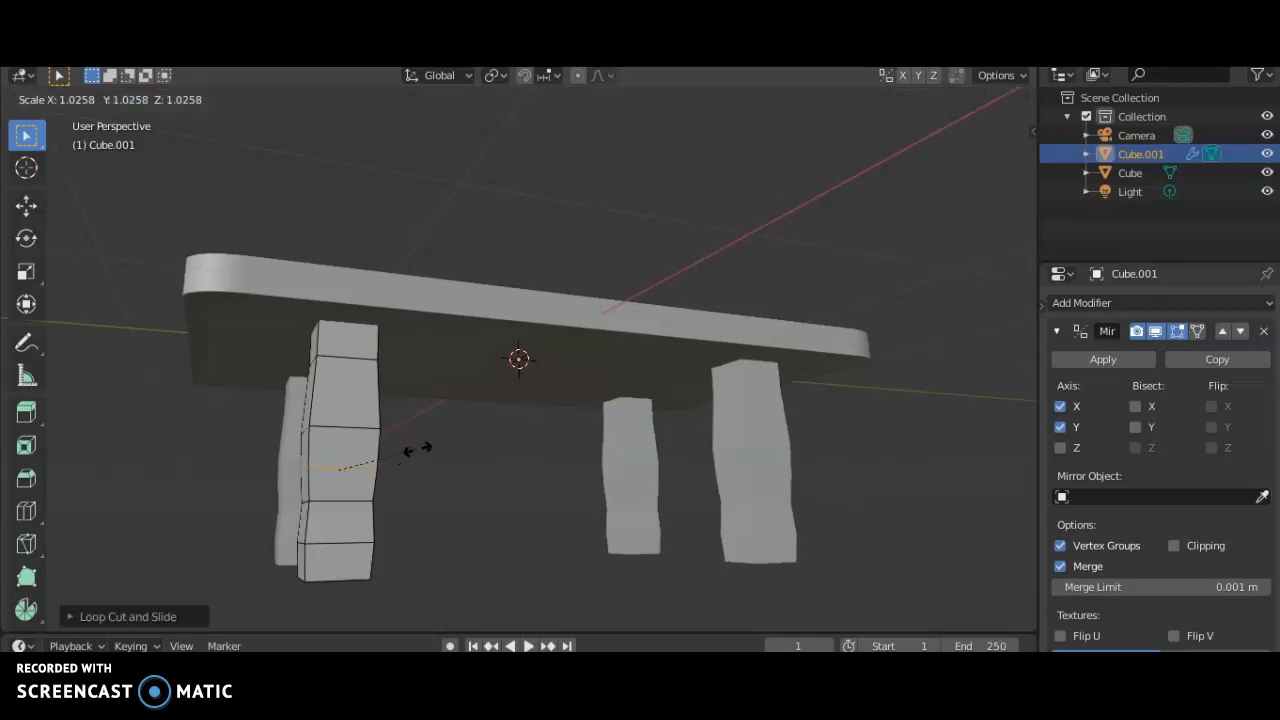
{"action": "left_click", "coordinate": [428, 451]}
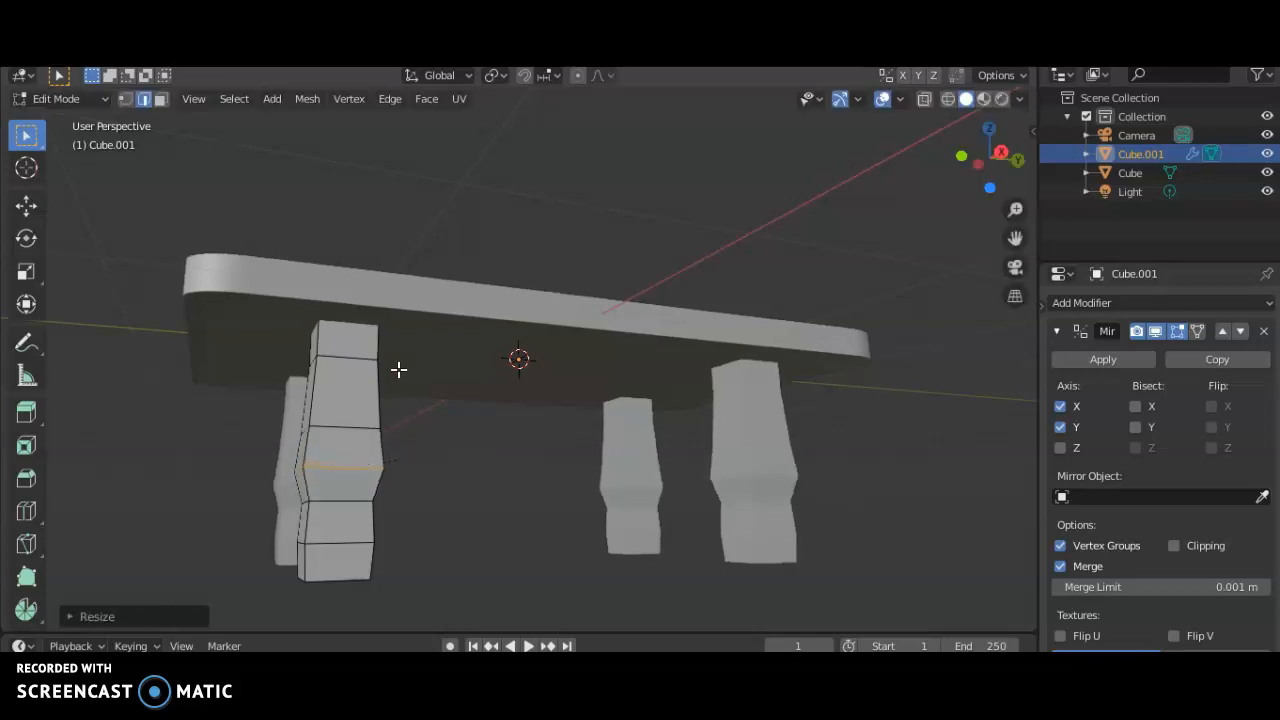
- Add a loop cut in the section just above the leg's middle edge loop, scale it outward slightly, and deselect it
{"action": "middle_click_drag", "start_coordinate": [355, 354], "coordinate": [330, 391]}
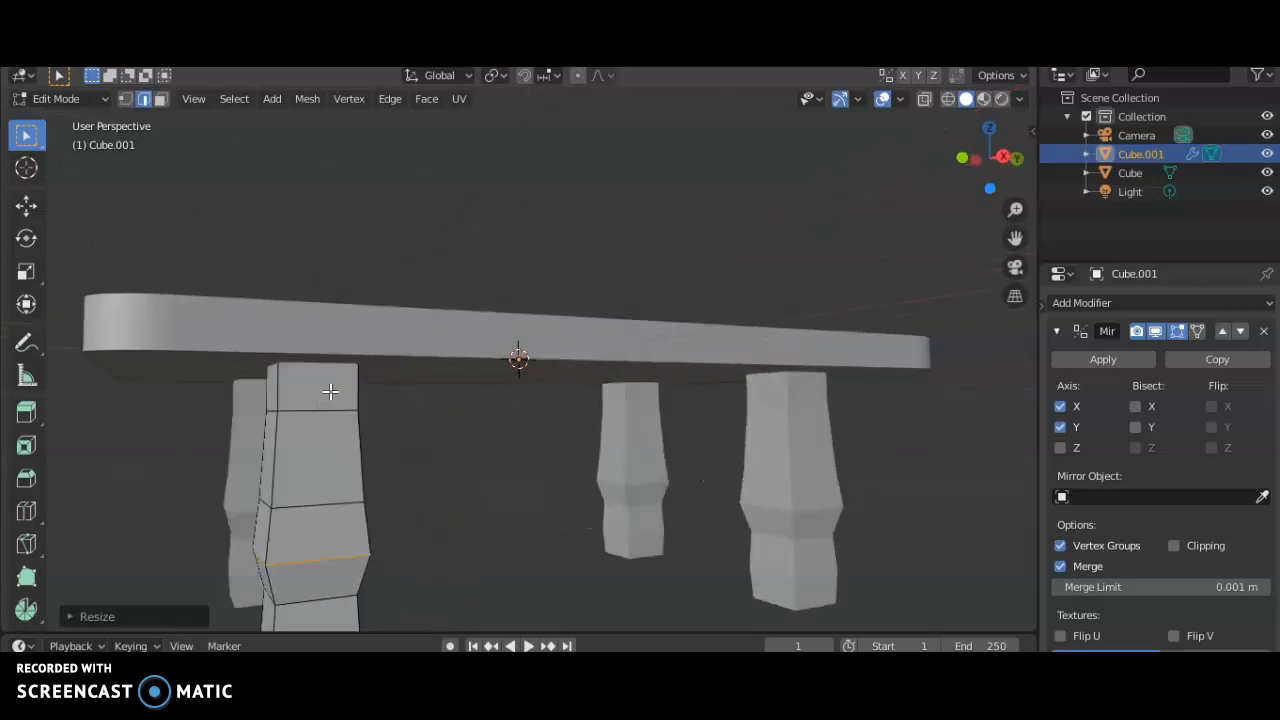
{"action": "key", "text": "ctrl+r"}
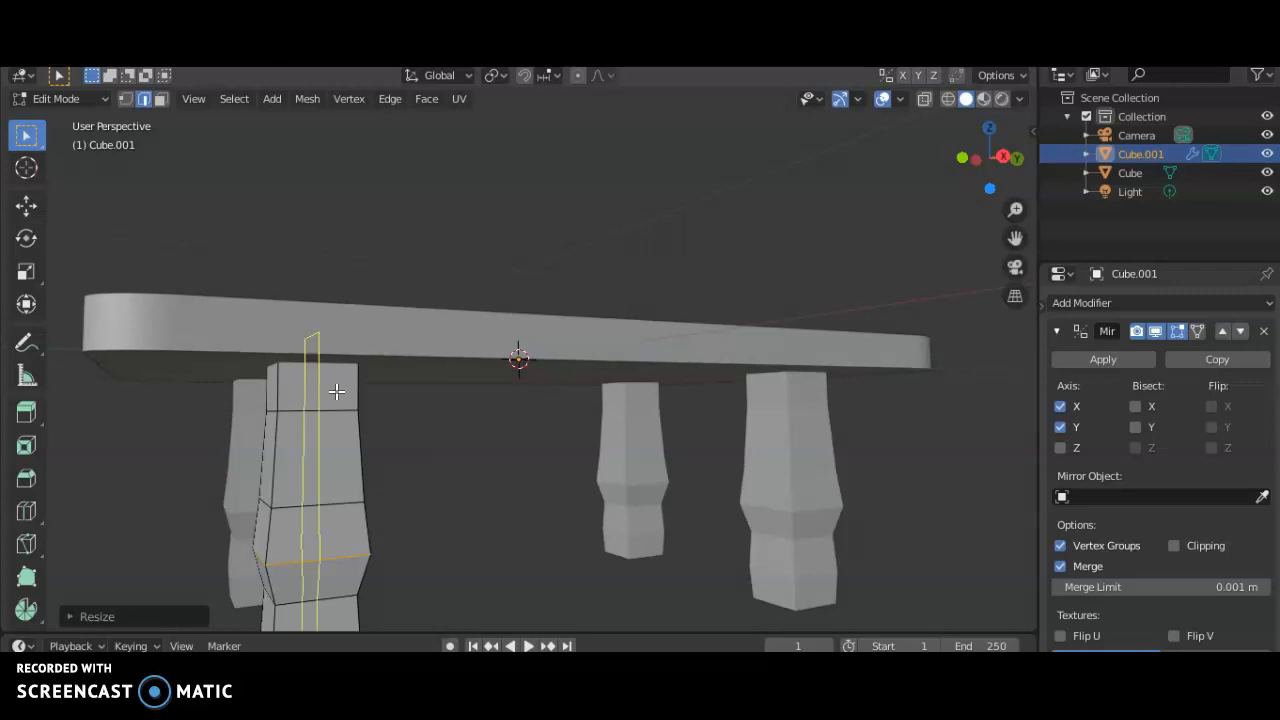
{"action": "left_click", "coordinate": [335, 443]}
{"action": "left_click", "coordinate": [343, 441]}
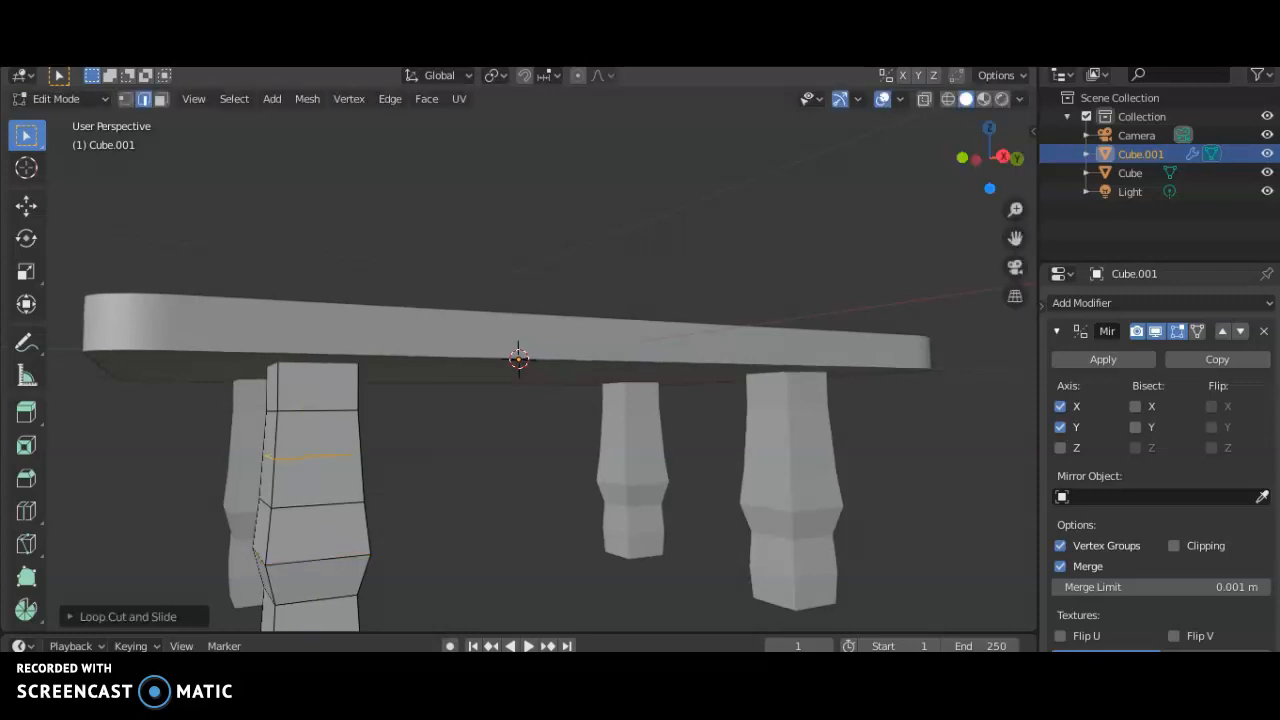
{"action": "key", "text": "s"}
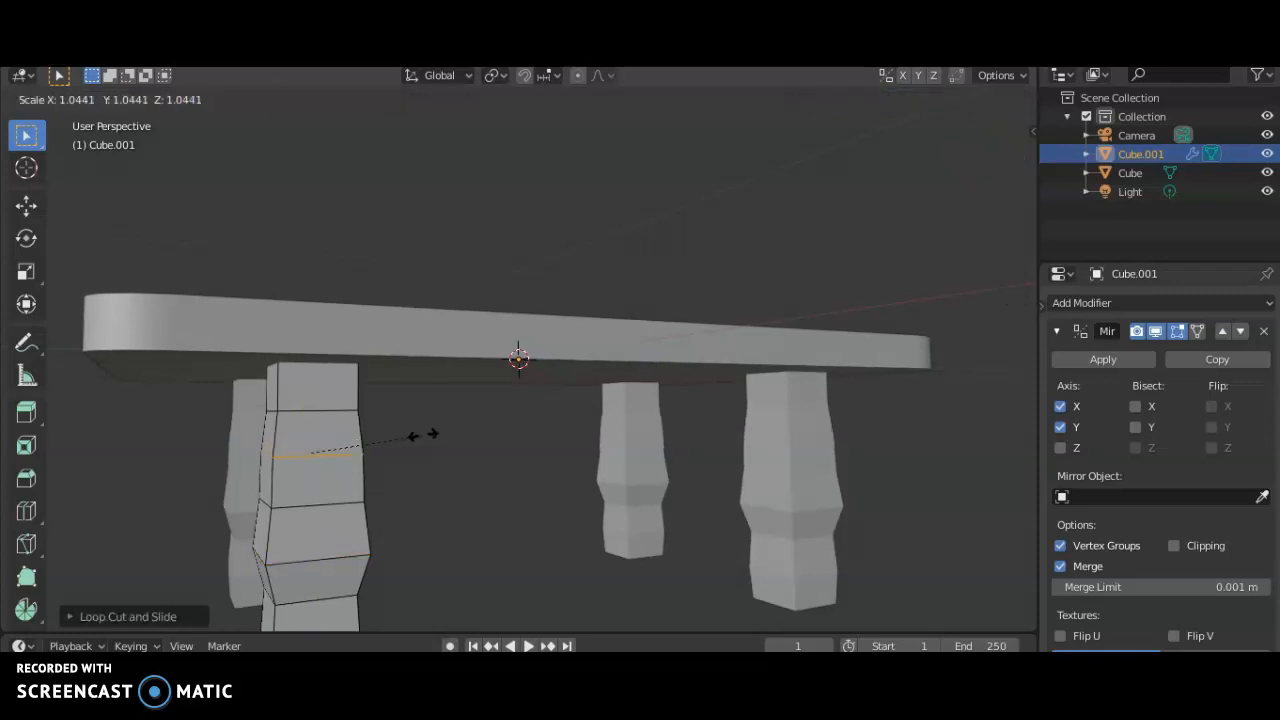
{"action": "left_click", "coordinate": [429, 436]}
{"action": "middle_click_drag", "start_coordinate": [358, 505], "coordinate": [421, 449]}
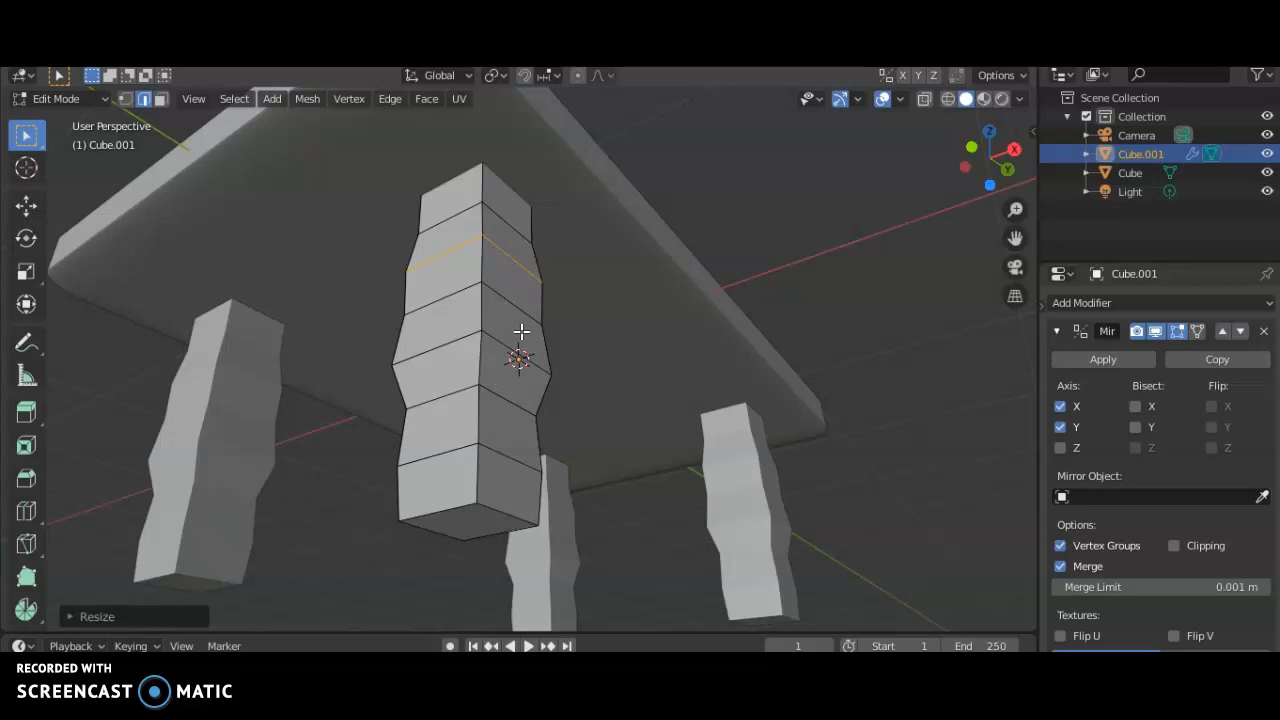
{"action": "left_click", "coordinate": [632, 515]}
{"action": "middle_click_drag", "start_coordinate": [617, 443], "coordinate": [517, 494]}
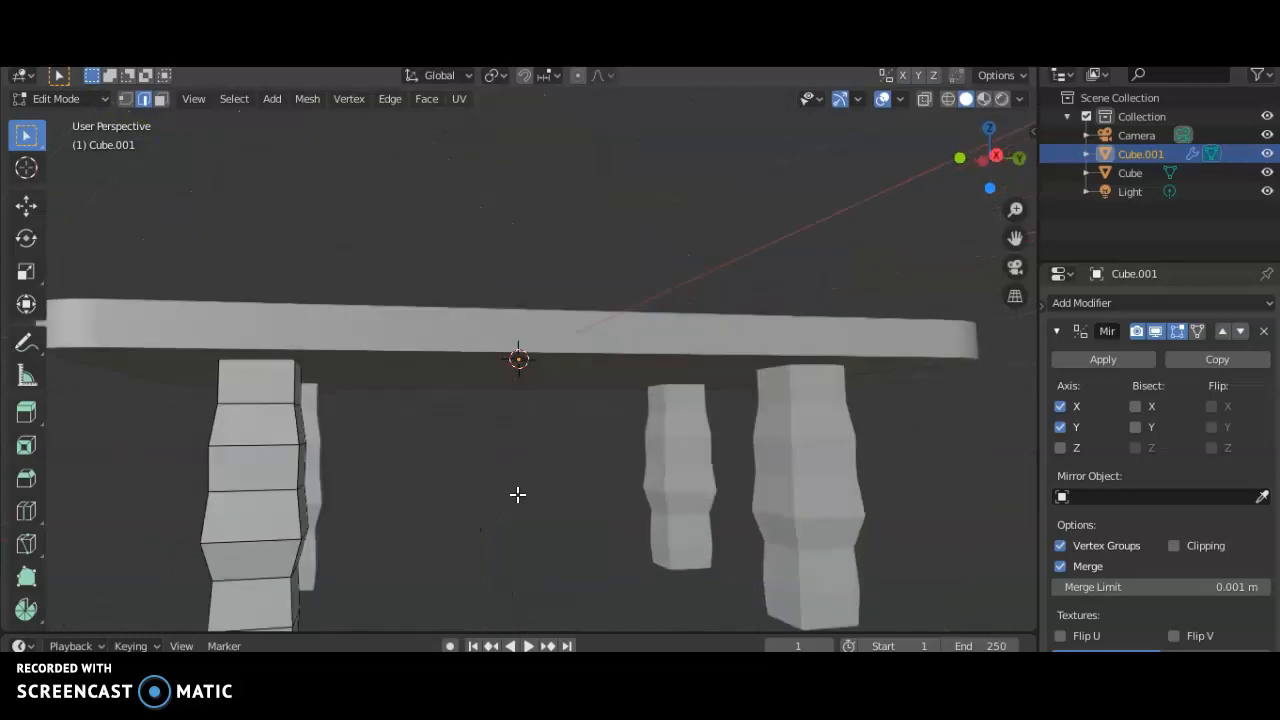
- In the Texture Paint workspace, add a blank 1024 × 1024 px Base Color paint slot to the legs' material
{"action": "scroll", "coordinate": [517, 494], "scroll_direction": "up", "scroll_amount": 2}
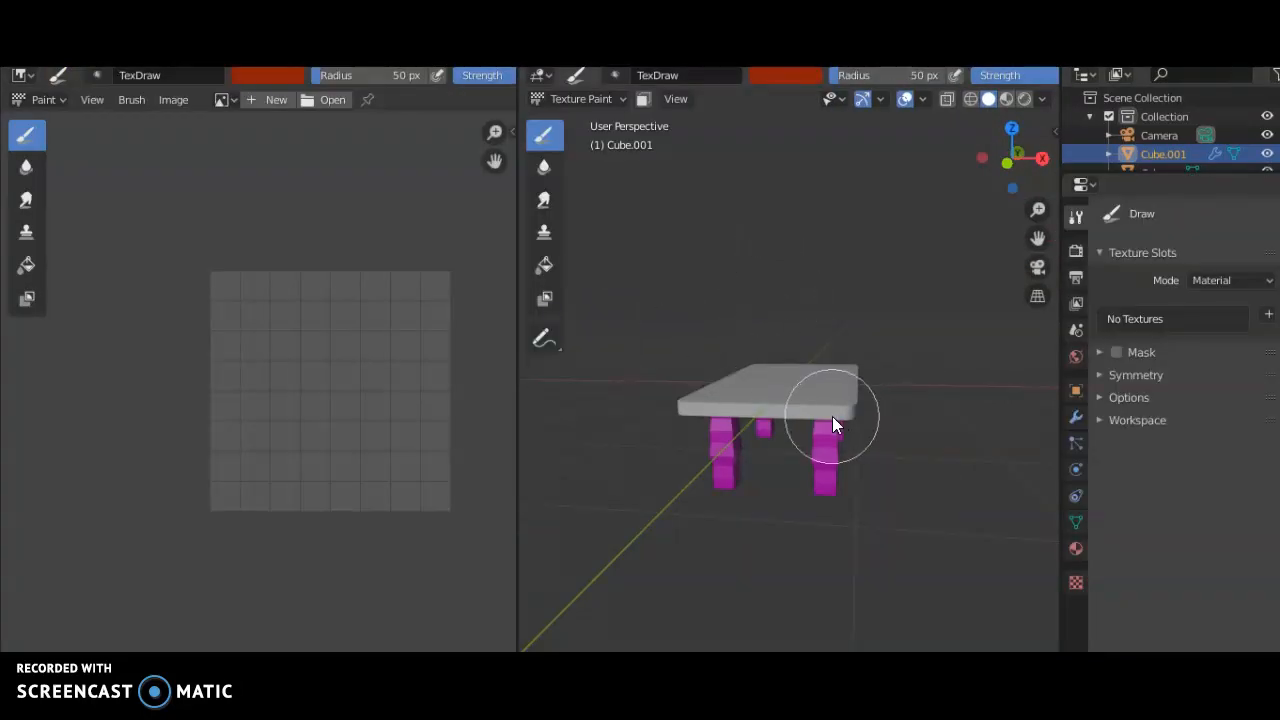
{"action": "mouse_move", "coordinate": [886, 442]}
{"action": "middle_mouse_down"}
{"action": "mouse_move", "coordinate": [848, 423]}
{"action": "mouse_move", "coordinate": [762, 448]}
{"action": "middle_mouse_up"}
{"action": "left_click", "coordinate": [1268, 314]}
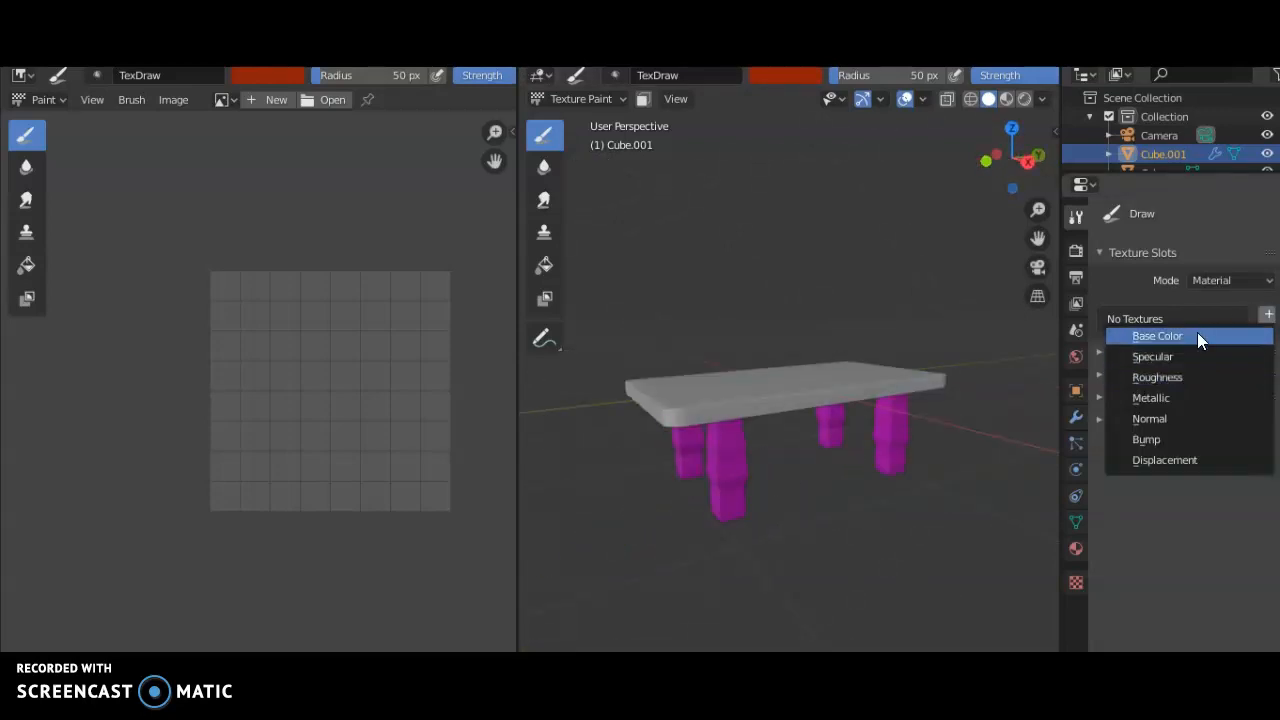
{"action": "left_click", "coordinate": [1197, 331]}
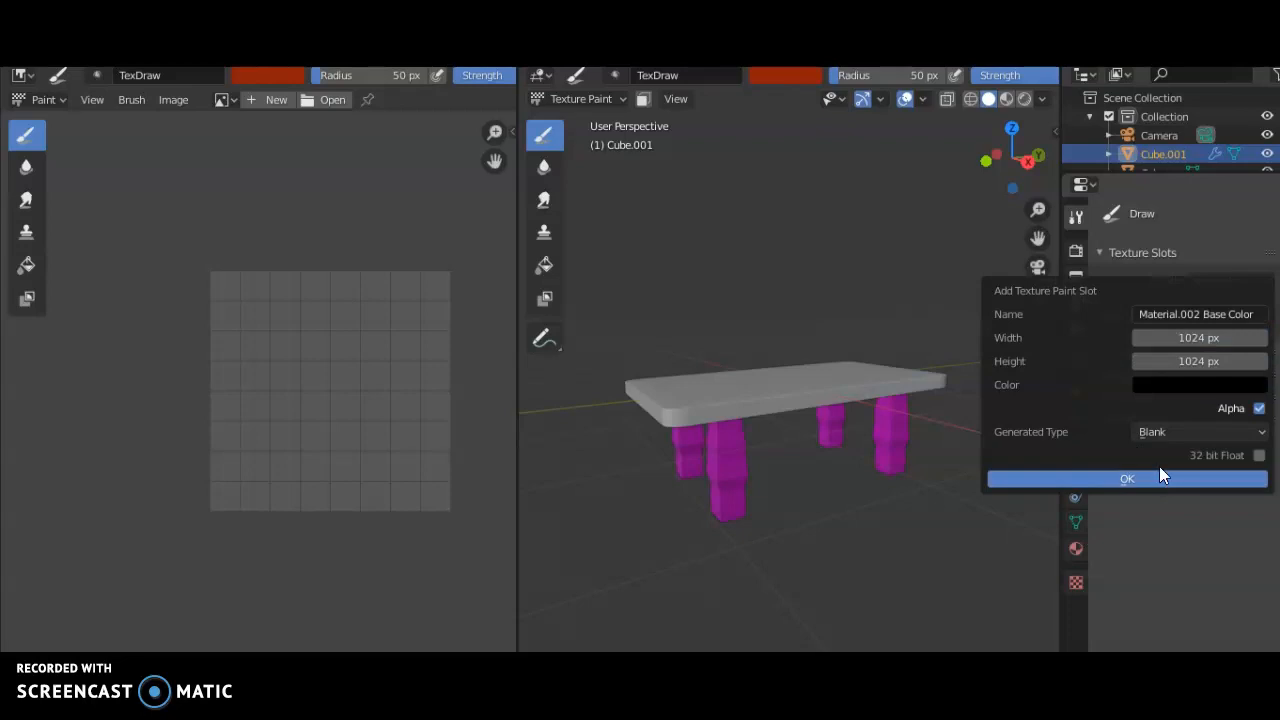
{"action": "left_click", "coordinate": [1162, 476]}
- Darken the red brush colour slightly and paint all four table legs with it from every side
{"action": "scroll", "coordinate": [1170, 500], "scroll_direction": "down", "scroll_amount": 5}
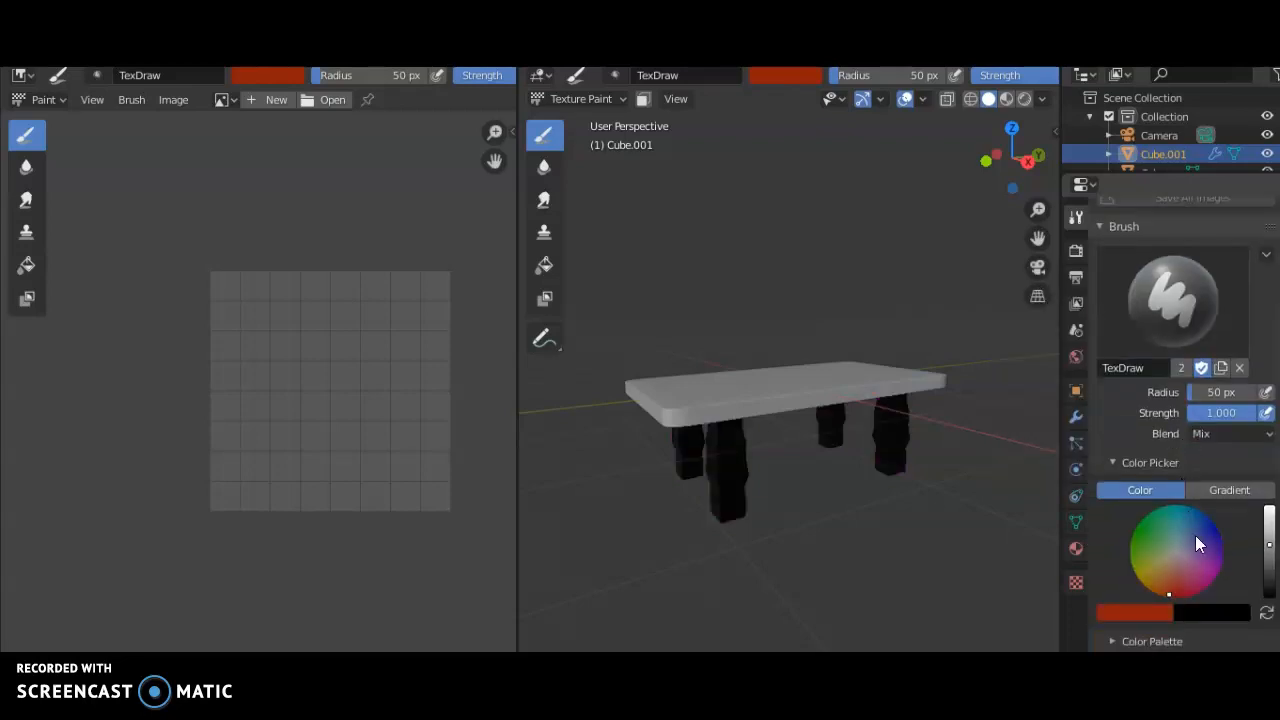
{"action": "left_click_drag", "start_coordinate": [1269, 546], "coordinate": [1270, 566]}
{"action": "mouse_move", "coordinate": [889, 554]}
{"action": "middle_mouse_down"}
{"action": "mouse_move", "coordinate": [774, 503]}
{"action": "mouse_move", "coordinate": [797, 400]}
{"action": "middle_mouse_up"}
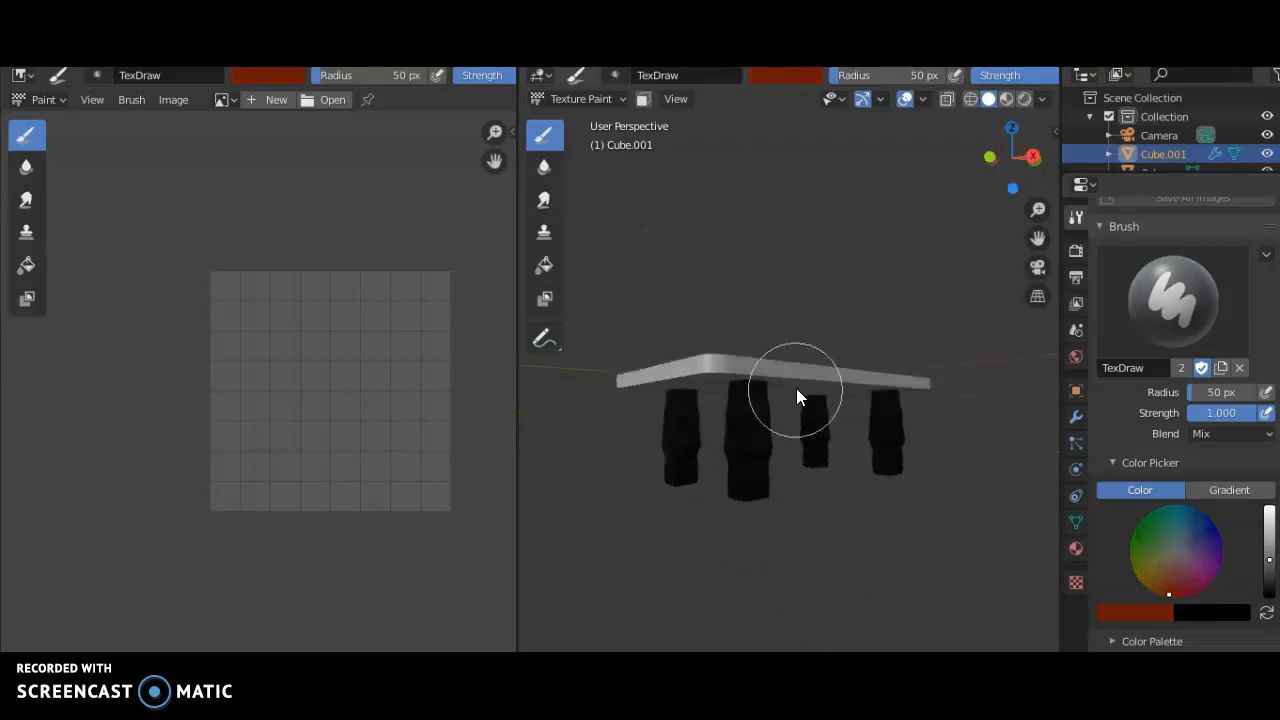
{"action": "left_click_drag", "start_coordinate": [797, 400], "coordinate": [757, 434]}
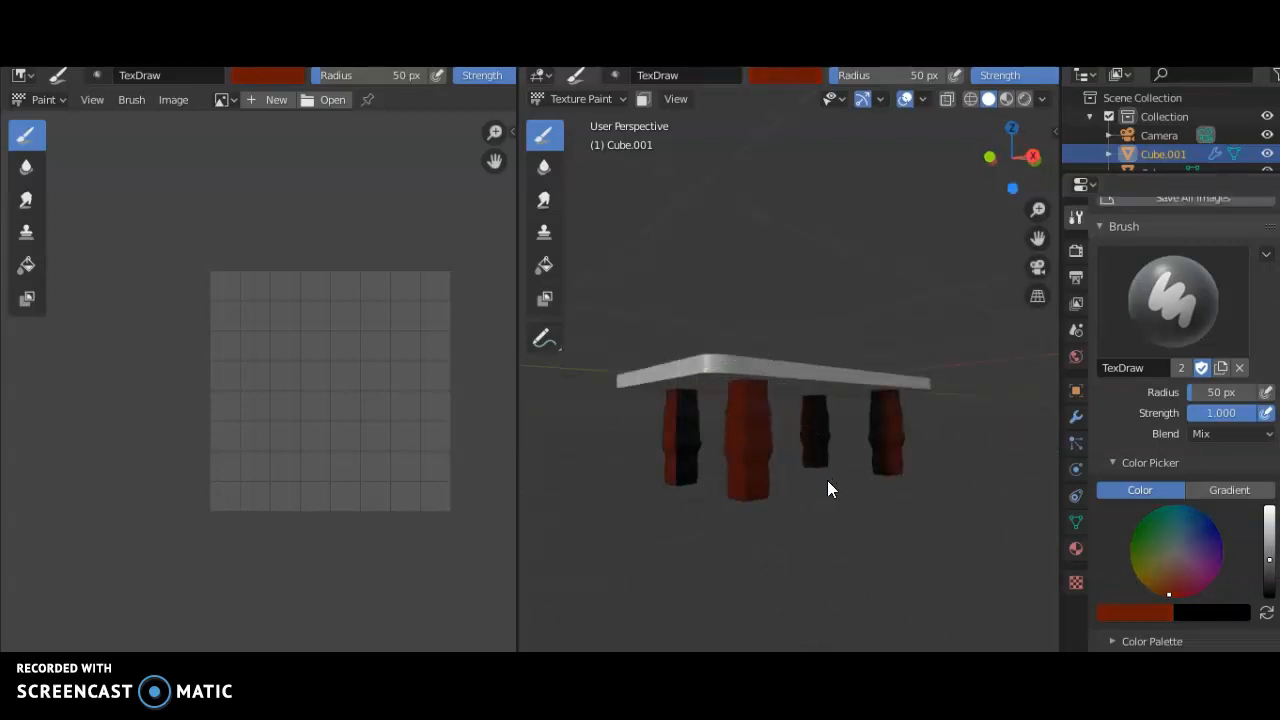
{"action": "middle_click_drag", "start_coordinate": [829, 486], "coordinate": [869, 460]}
{"action": "mouse_move", "coordinate": [690, 425]}
{"action": "middle_mouse_down"}
{"action": "mouse_move", "coordinate": [842, 472]}
{"action": "mouse_move", "coordinate": [697, 500]}
{"action": "middle_mouse_up"}
{"action": "mouse_move", "coordinate": [886, 430]}
{"action": "middle_mouse_down"}
{"action": "mouse_move", "coordinate": [668, 497]}
{"action": "mouse_move", "coordinate": [681, 445]}
{"action": "middle_mouse_up"}
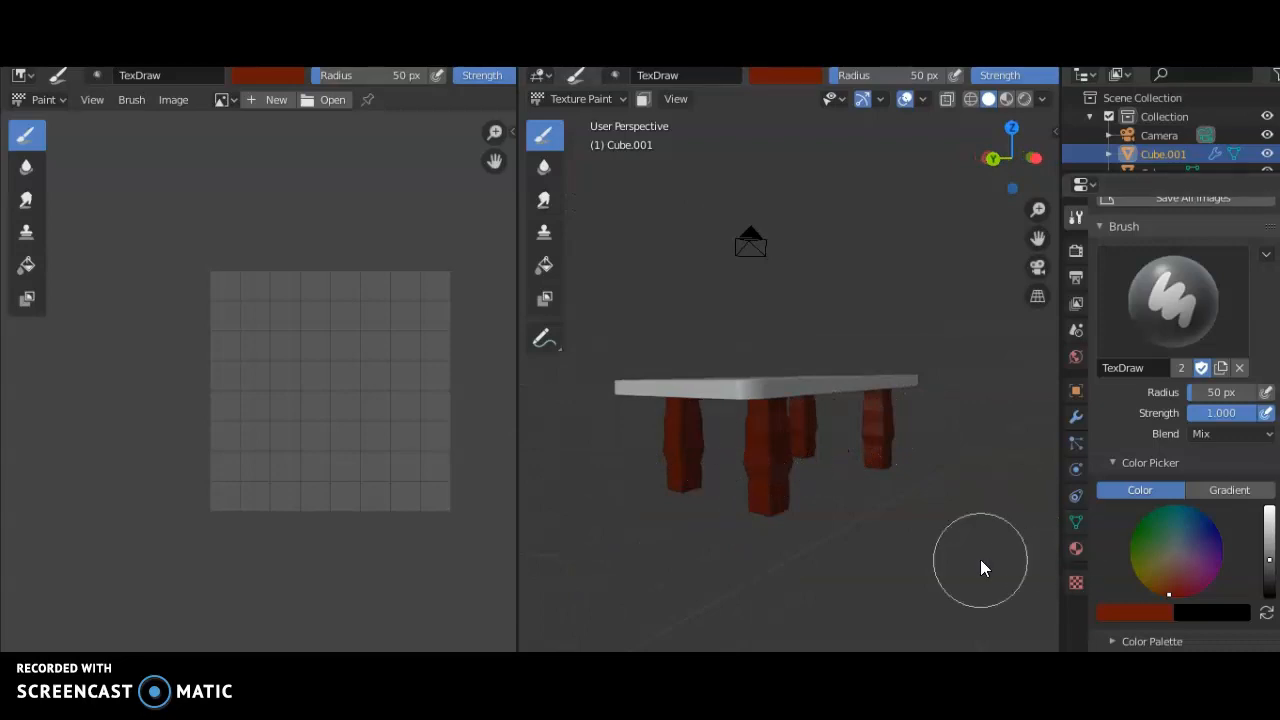
{"action": "middle_click_drag", "start_coordinate": [823, 523], "coordinate": [1034, 507]}
{"action": "scroll", "coordinate": [783, 334], "scroll_direction": "up", "scroll_amount": 5}
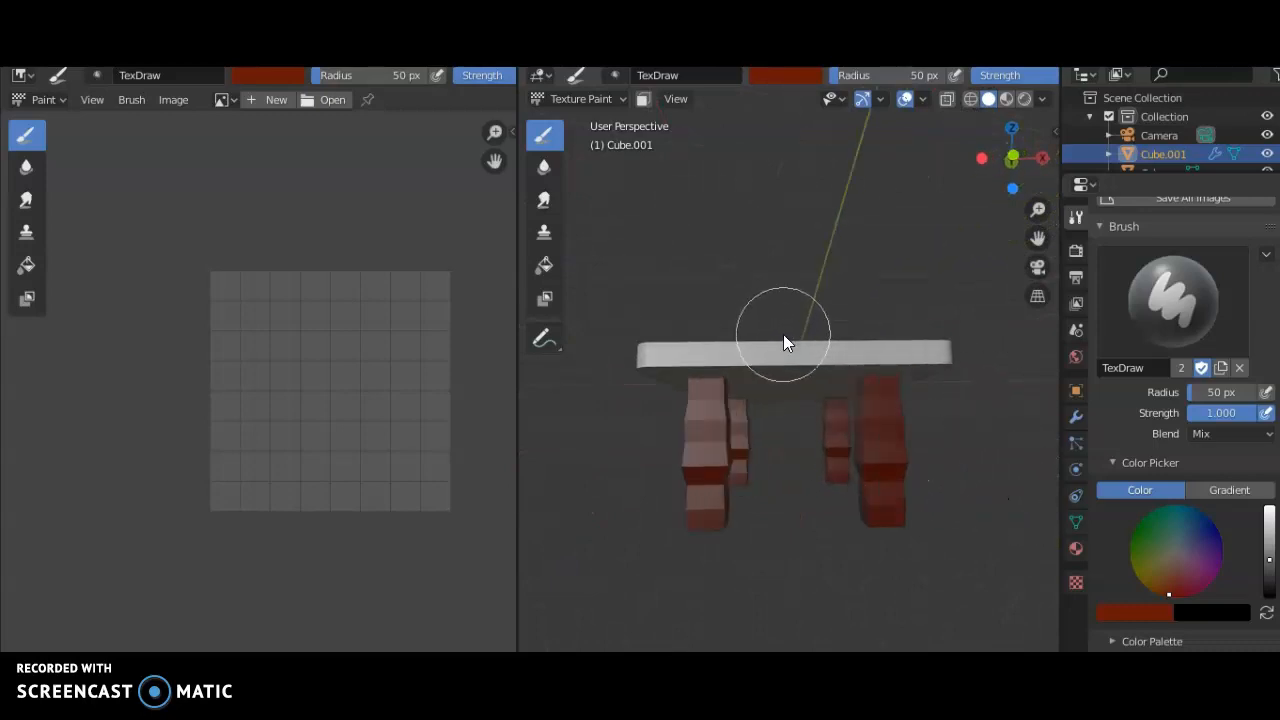
{"action": "middle_click_drag", "start_coordinate": [837, 330], "coordinate": [867, 422]}
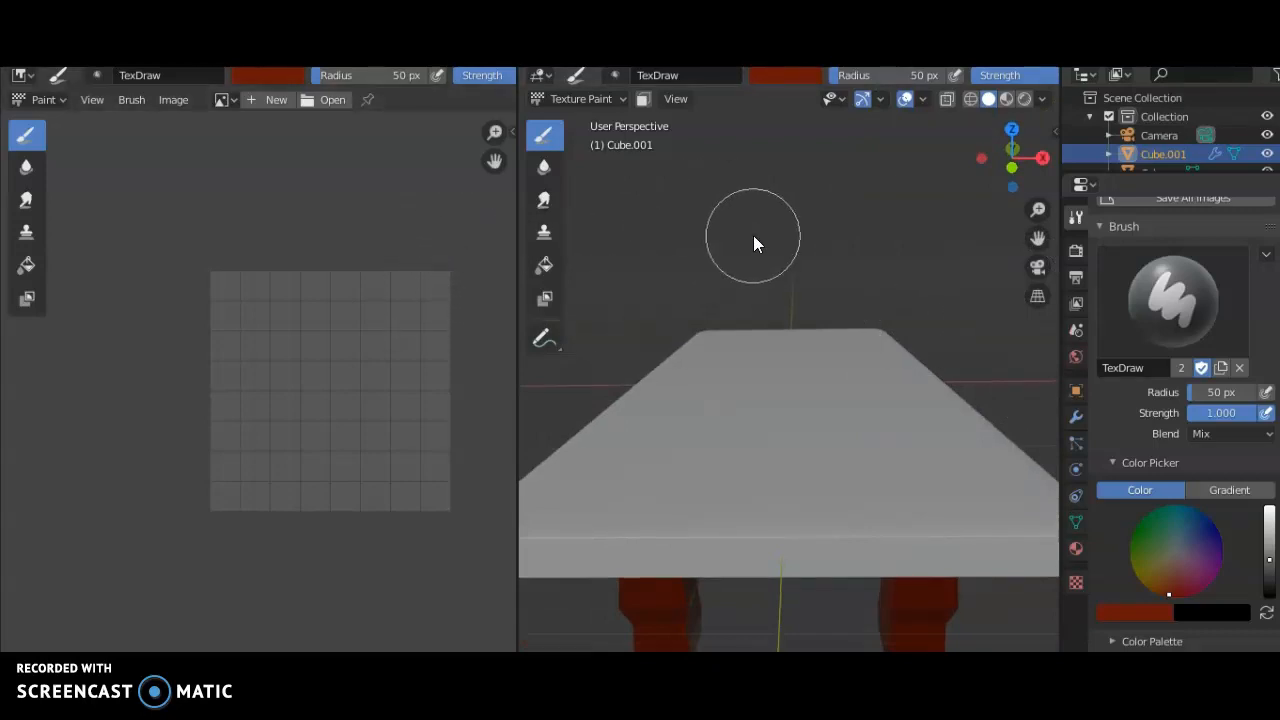
- Make the tabletop slab the active object in the Layout workspace and return to Texture Paint
{"action": "scroll", "coordinate": [782, 320], "scroll_direction": "down", "scroll_amount": 3}
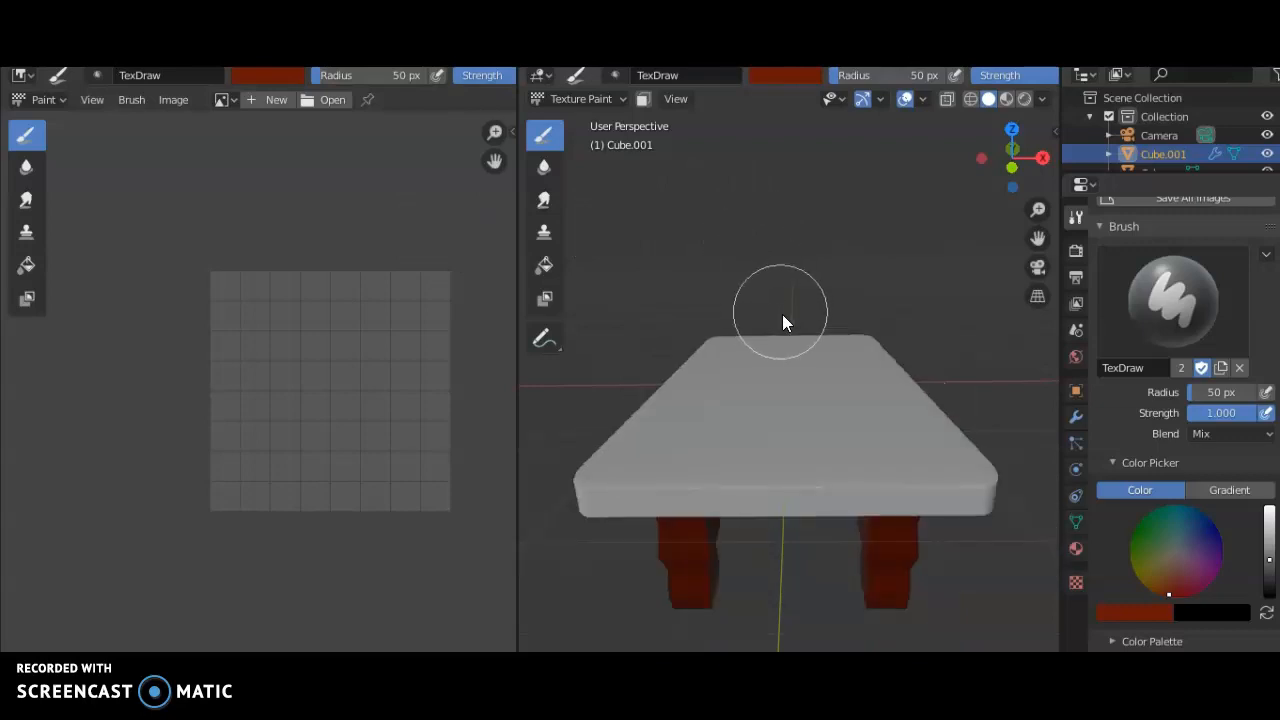
{"action": "middle_click_drag", "start_coordinate": [829, 420], "coordinate": [620, 358]}
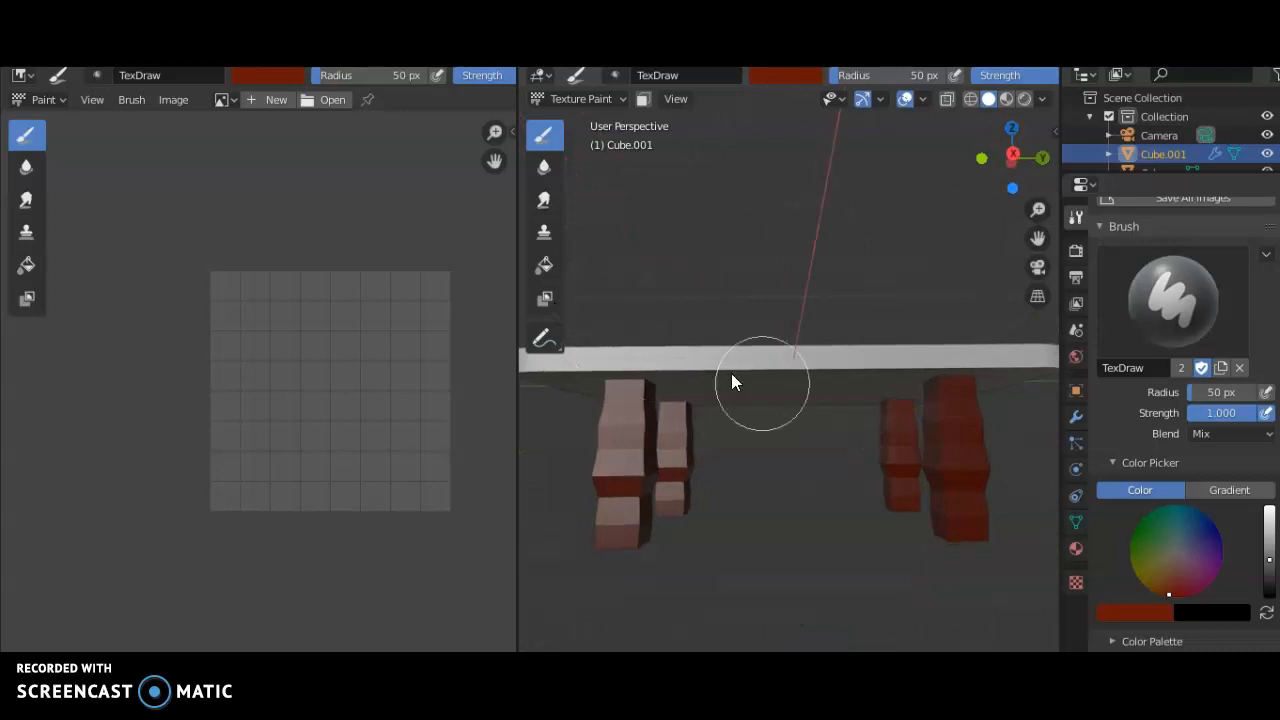
{"action": "middle_click_drag", "start_coordinate": [843, 420], "coordinate": [710, 452]}
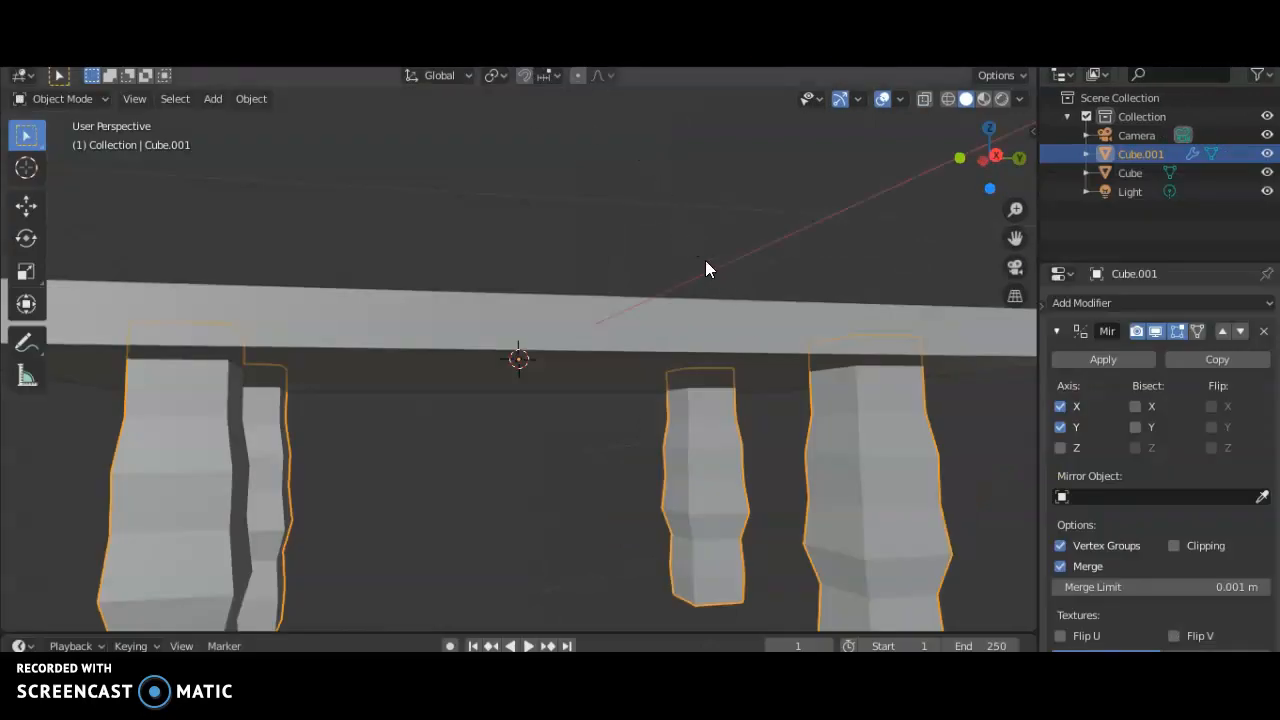
{"action": "left_click", "coordinate": [680, 270]}
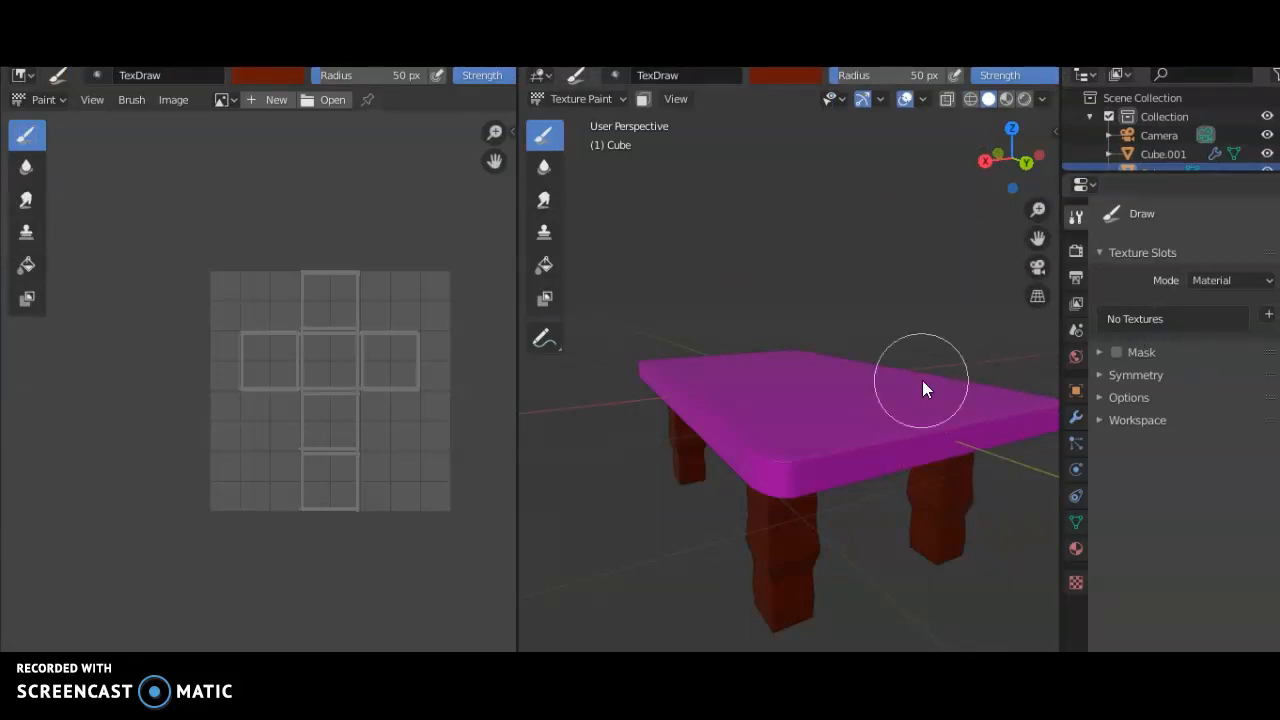
- Add a blank 1024 × 1024 px Base Color paint slot to the tabletop's material
{"action": "middle_click_drag", "start_coordinate": [905, 336], "coordinate": [1060, 254]}
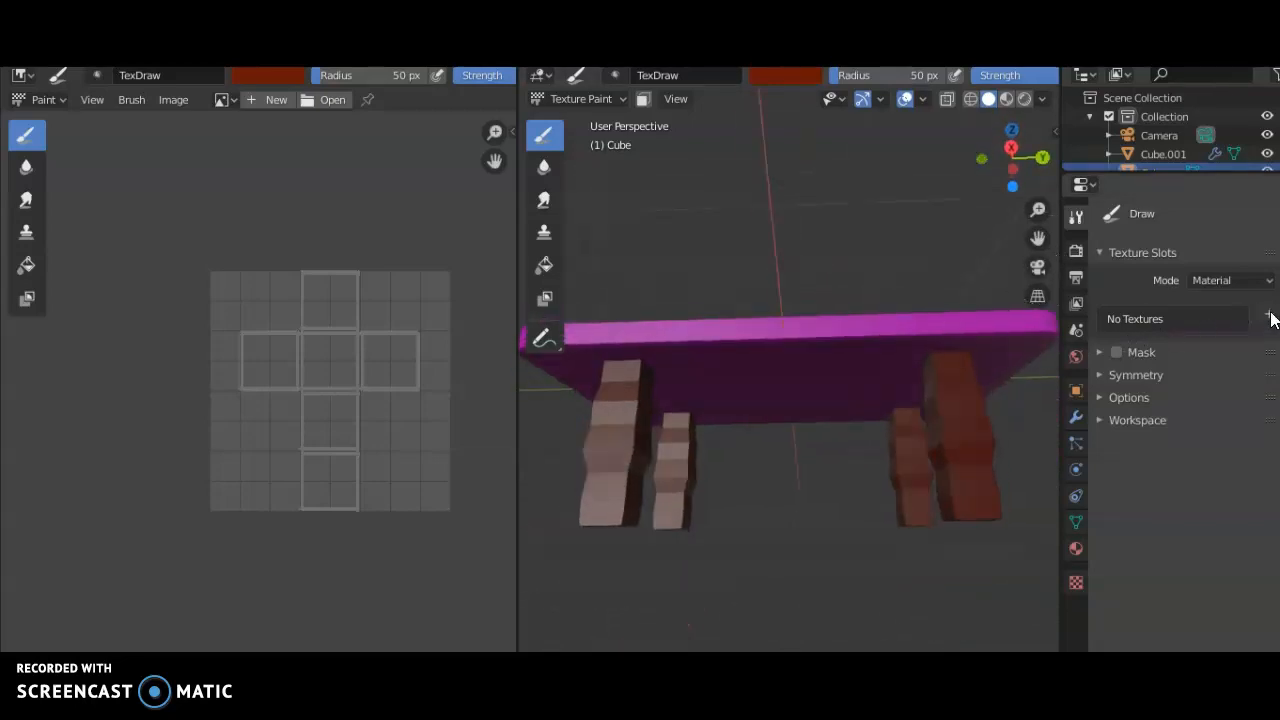
{"action": "left_click", "coordinate": [1268, 314]}
{"action": "left_click", "coordinate": [1208, 331]}
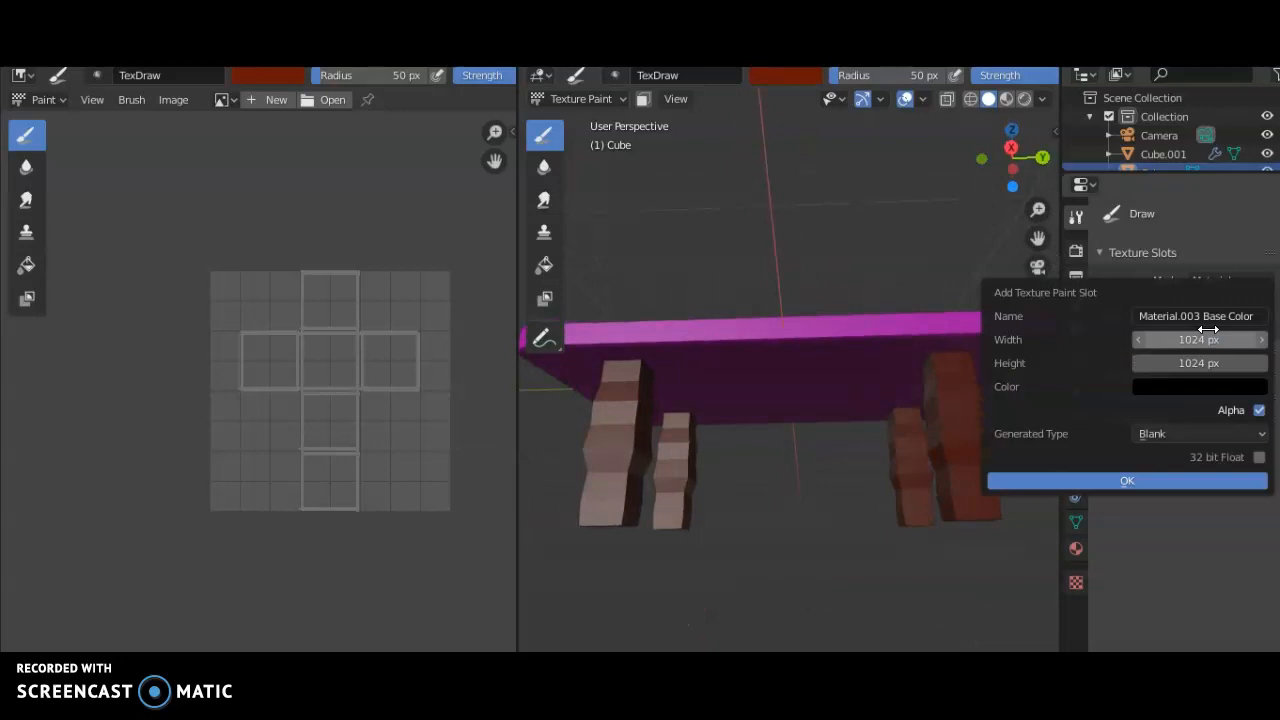
{"action": "left_click", "coordinate": [1139, 477]}
- Change the brush colour to a bright pale cream with hue 0.164 and saturation 0.078
{"action": "scroll", "coordinate": [1188, 454], "scroll_direction": "down", "scroll_amount": 1}
{"action": "scroll", "coordinate": [1188, 454], "scroll_direction": "down", "scroll_amount": 3}
{"action": "middle_click_drag", "start_coordinate": [710, 368], "coordinate": [643, 457]}
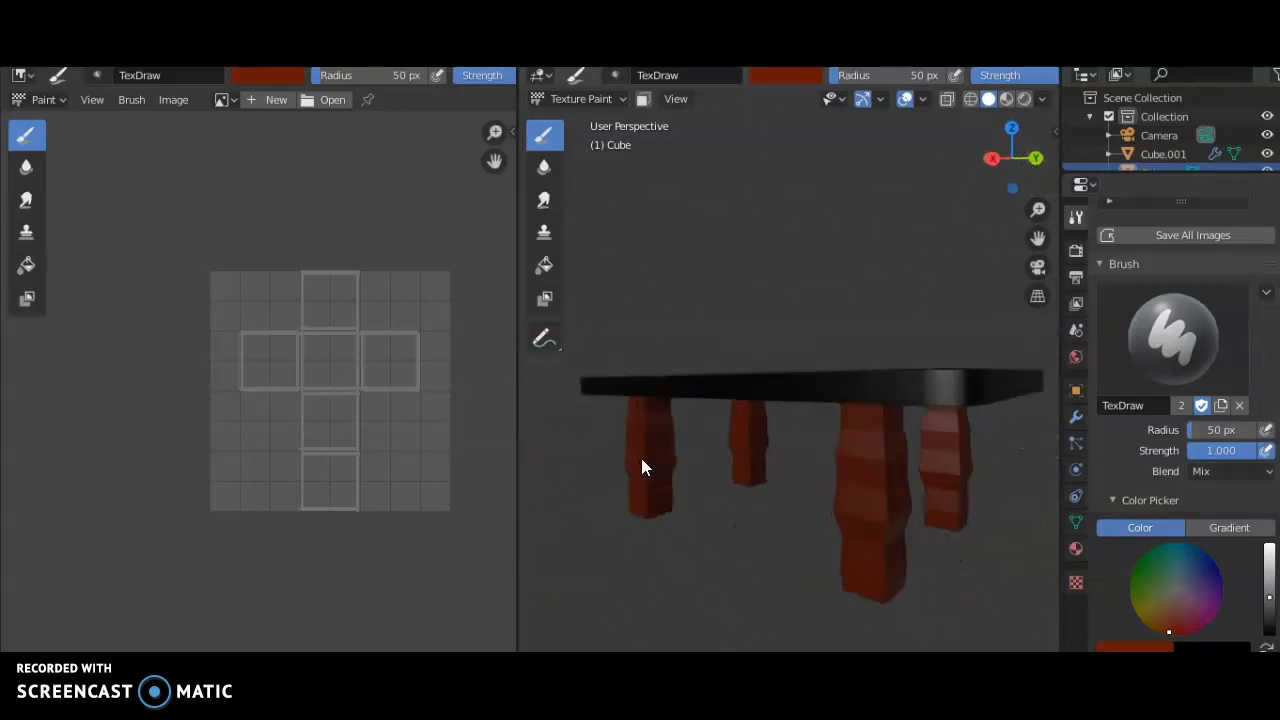
{"action": "left_click", "coordinate": [1170, 645]}
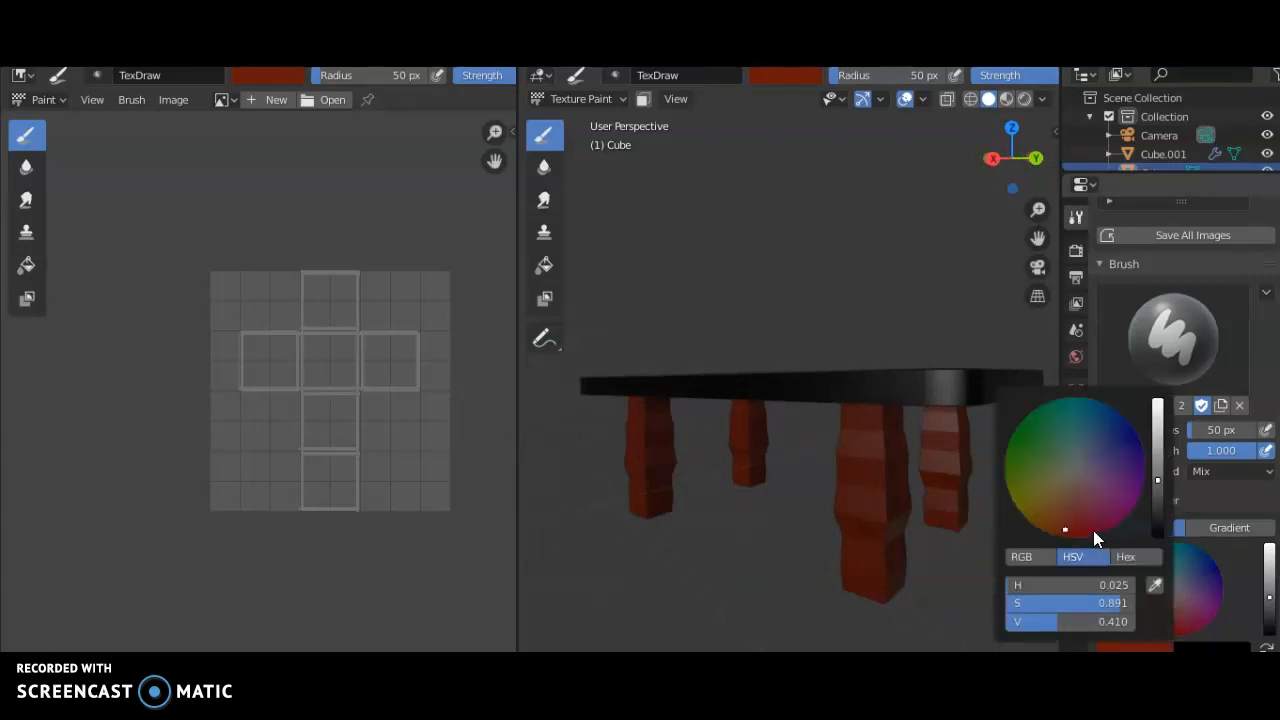
{"action": "left_click_drag", "start_coordinate": [1155, 483], "coordinate": [1157, 400]}
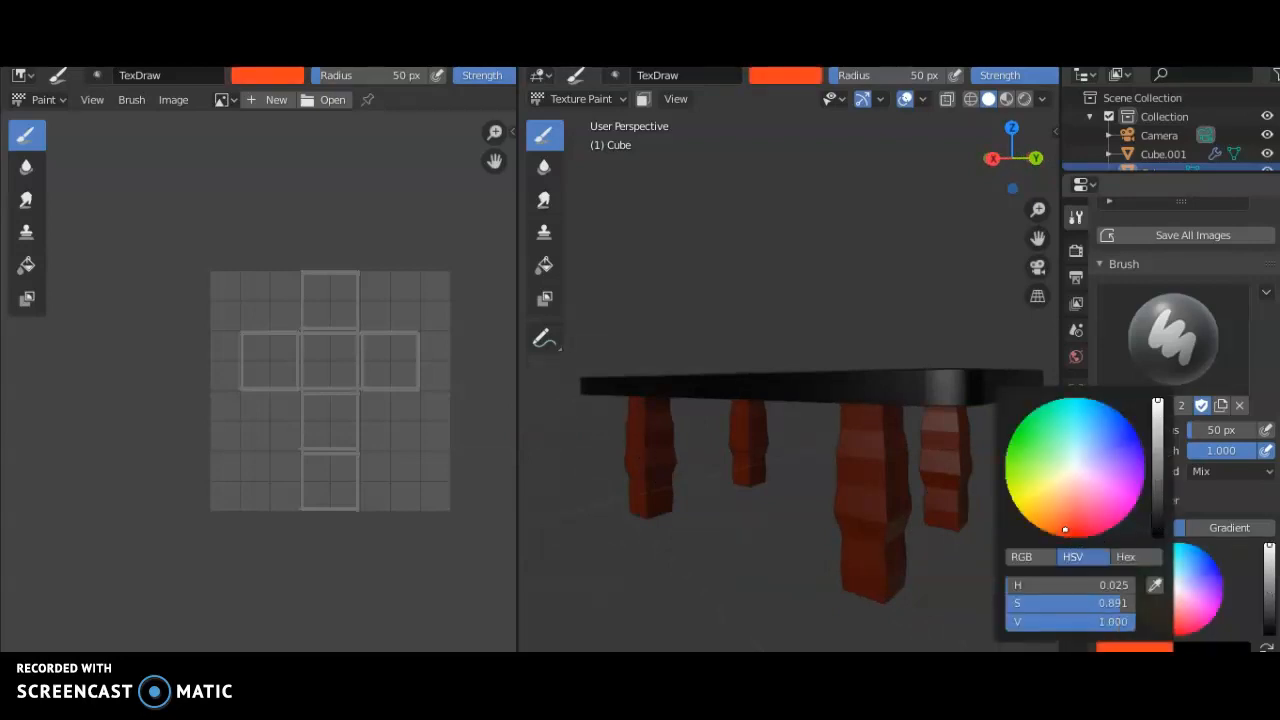
{"action": "left_click", "coordinate": [1070, 470]}
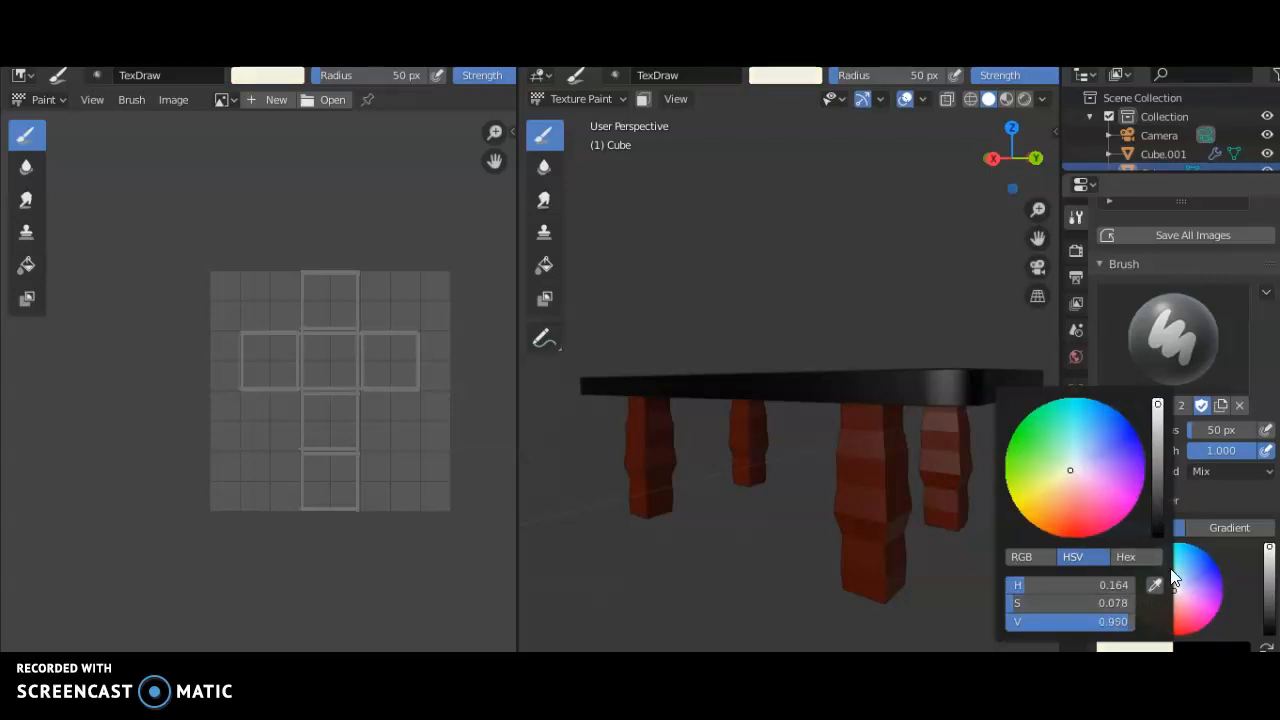
- Paint cream over part of the tabletop's side edge and across its upper surface
{"action": "left_click_drag", "start_coordinate": [816, 385], "coordinate": [820, 372]}
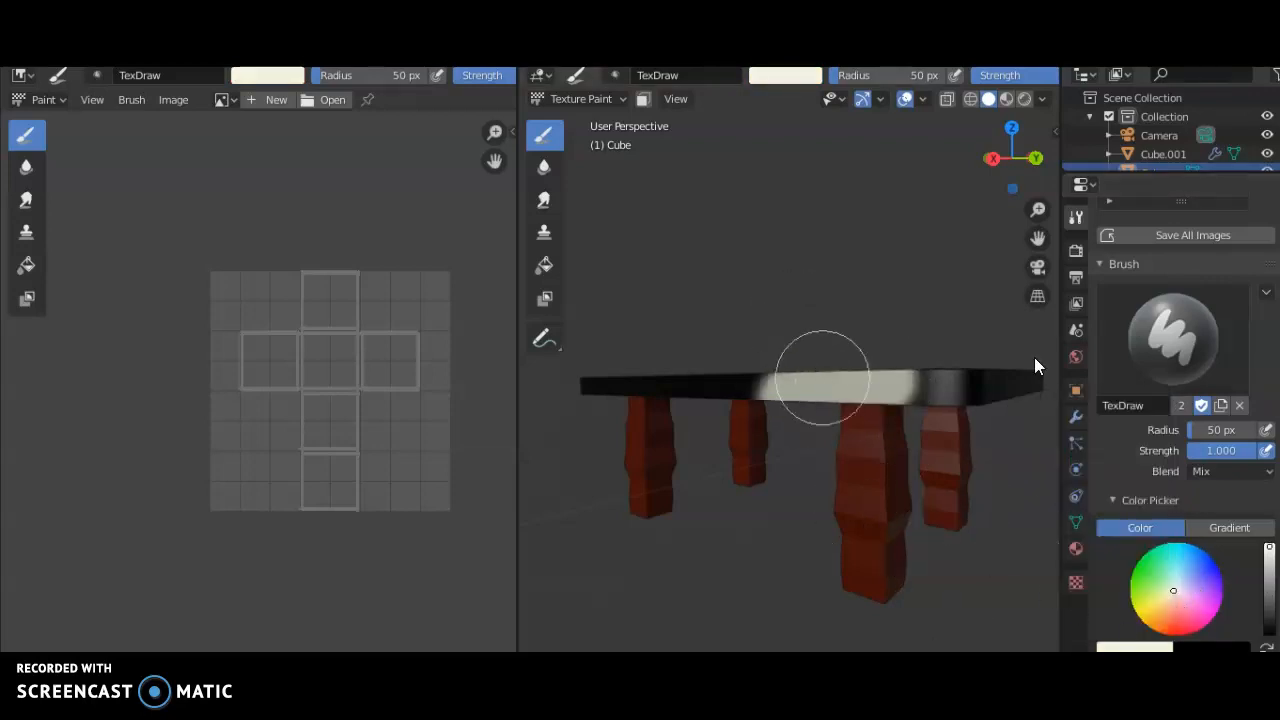
{"action": "mouse_move", "coordinate": [806, 400]}
{"action": "middle_mouse_down"}
{"action": "mouse_move", "coordinate": [926, 486]}
{"action": "mouse_move", "coordinate": [692, 530]}
{"action": "middle_mouse_up"}
{"action": "mouse_move", "coordinate": [692, 522]}
{"action": "left_mouse_down"}
{"action": "mouse_move", "coordinate": [841, 432]}
{"action": "mouse_move", "coordinate": [882, 505]}
{"action": "mouse_move", "coordinate": [738, 481]}
{"action": "mouse_move", "coordinate": [768, 530]}
{"action": "mouse_move", "coordinate": [703, 509]}
{"action": "mouse_move", "coordinate": [867, 481]}
{"action": "left_mouse_up"}
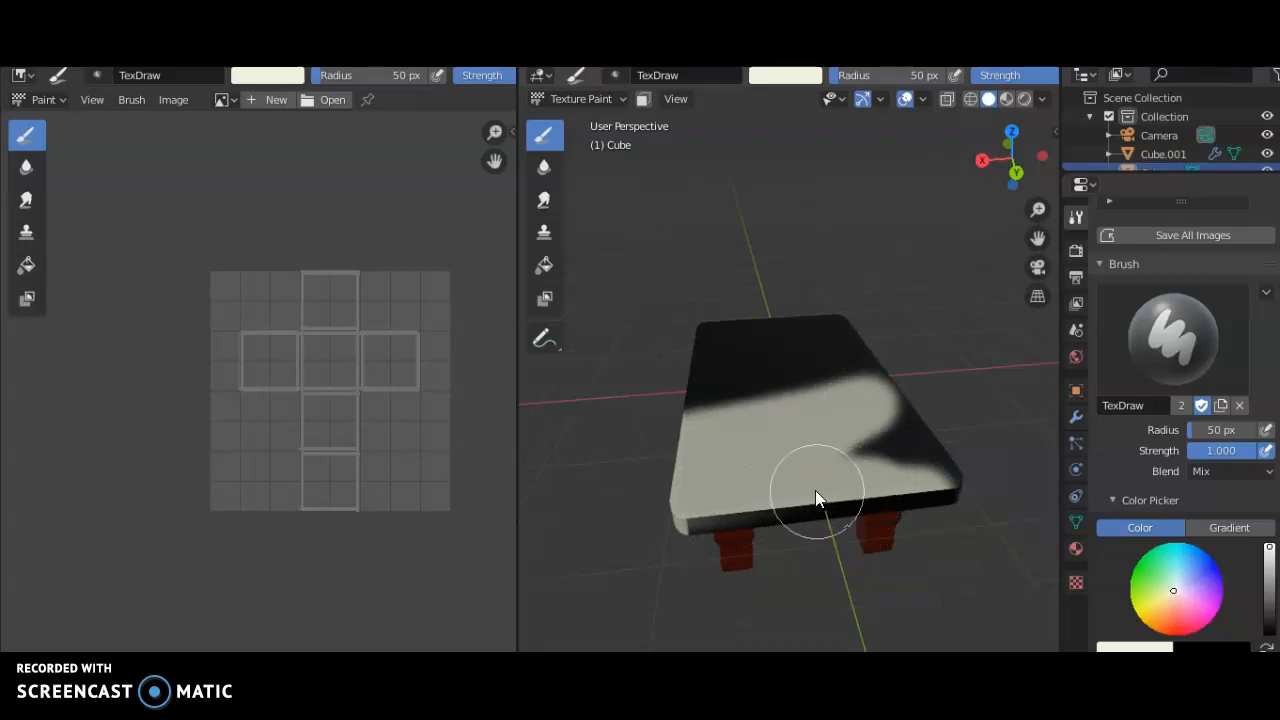
{"action": "middle_click_drag", "start_coordinate": [815, 490], "coordinate": [847, 433]}
{"action": "scroll", "coordinate": [733, 354], "scroll_direction": "up", "scroll_amount": 3}
{"action": "mouse_move", "coordinate": [712, 356]}
{"action": "left_mouse_down"}
{"action": "mouse_move", "coordinate": [780, 355]}
{"action": "mouse_move", "coordinate": [626, 396]}
{"action": "mouse_move", "coordinate": [529, 348]}
{"action": "mouse_move", "coordinate": [622, 362]}
{"action": "mouse_move", "coordinate": [941, 333]}
{"action": "mouse_move", "coordinate": [790, 371]}
{"action": "left_mouse_up"}
- Paint the tabletop's underside and adjoining edges cream from below
{"action": "middle_click_drag", "start_coordinate": [790, 371], "coordinate": [734, 366]}
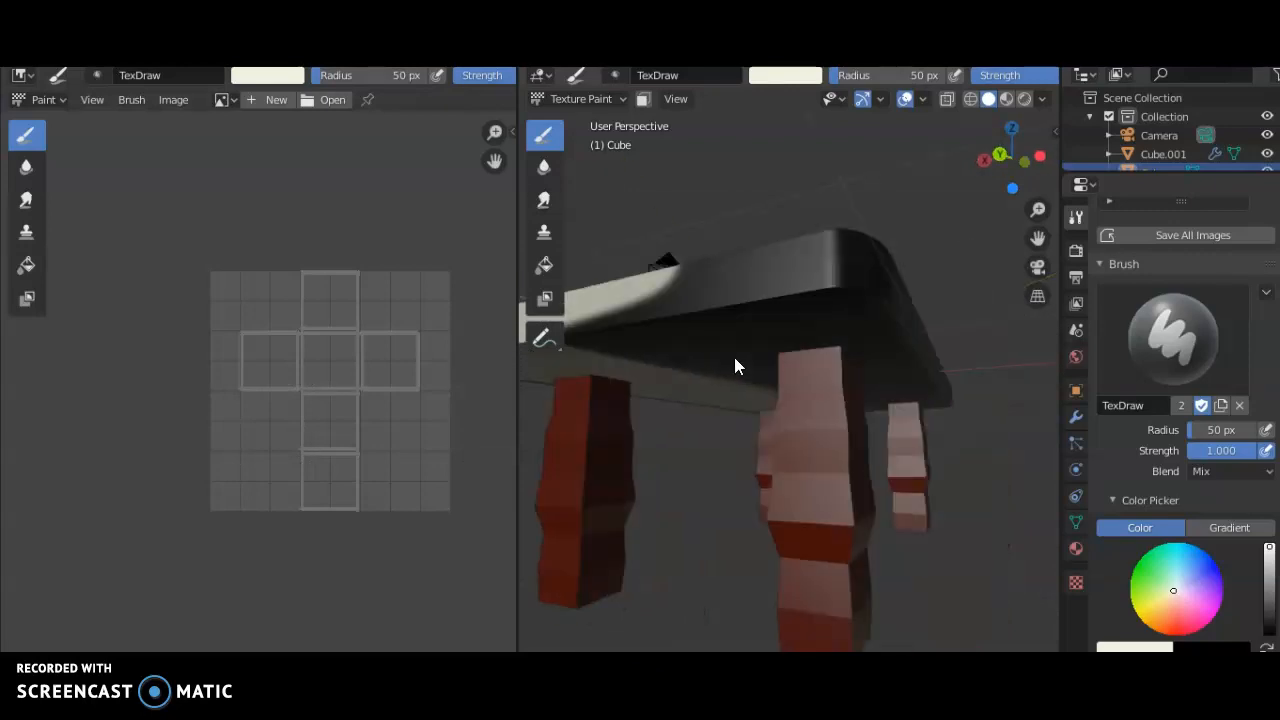
{"action": "mouse_move", "coordinate": [726, 376]}
{"action": "left_mouse_down"}
{"action": "mouse_move", "coordinate": [619, 328]}
{"action": "mouse_move", "coordinate": [683, 284]}
{"action": "mouse_move", "coordinate": [772, 275]}
{"action": "mouse_move", "coordinate": [581, 316]}
{"action": "mouse_move", "coordinate": [726, 293]}
{"action": "mouse_move", "coordinate": [663, 304]}
{"action": "mouse_move", "coordinate": [689, 289]}
{"action": "mouse_move", "coordinate": [691, 245]}
{"action": "mouse_move", "coordinate": [680, 286]}
{"action": "mouse_move", "coordinate": [741, 253]}
{"action": "mouse_move", "coordinate": [671, 291]}
{"action": "left_mouse_up"}
{"action": "middle_click_drag", "start_coordinate": [671, 291], "coordinate": [757, 319]}
{"action": "mouse_move", "coordinate": [758, 321]}
{"action": "left_mouse_down"}
{"action": "mouse_move", "coordinate": [891, 389]}
{"action": "mouse_move", "coordinate": [858, 402]}
{"action": "mouse_move", "coordinate": [1003, 375]}
{"action": "left_mouse_up"}
{"action": "mouse_move", "coordinate": [1003, 375]}
{"action": "middle_mouse_down"}
{"action": "mouse_move", "coordinate": [913, 371]}
{"action": "mouse_move", "coordinate": [670, 399]}
{"action": "middle_mouse_up"}
{"action": "mouse_move", "coordinate": [628, 380]}
{"action": "left_mouse_down"}
{"action": "mouse_move", "coordinate": [728, 374]}
{"action": "mouse_move", "coordinate": [712, 398]}
{"action": "mouse_move", "coordinate": [616, 410]}
{"action": "left_mouse_up"}
- Paint the unpainted long edge of the tabletop cream and cover the dark streaks on its upper surface
{"action": "mouse_move", "coordinate": [615, 409]}
{"action": "middle_mouse_down"}
{"action": "mouse_move", "coordinate": [897, 381]}
{"action": "mouse_move", "coordinate": [877, 353]}
{"action": "middle_mouse_up"}
{"action": "scroll", "coordinate": [840, 380], "scroll_direction": "down", "scroll_amount": 4}
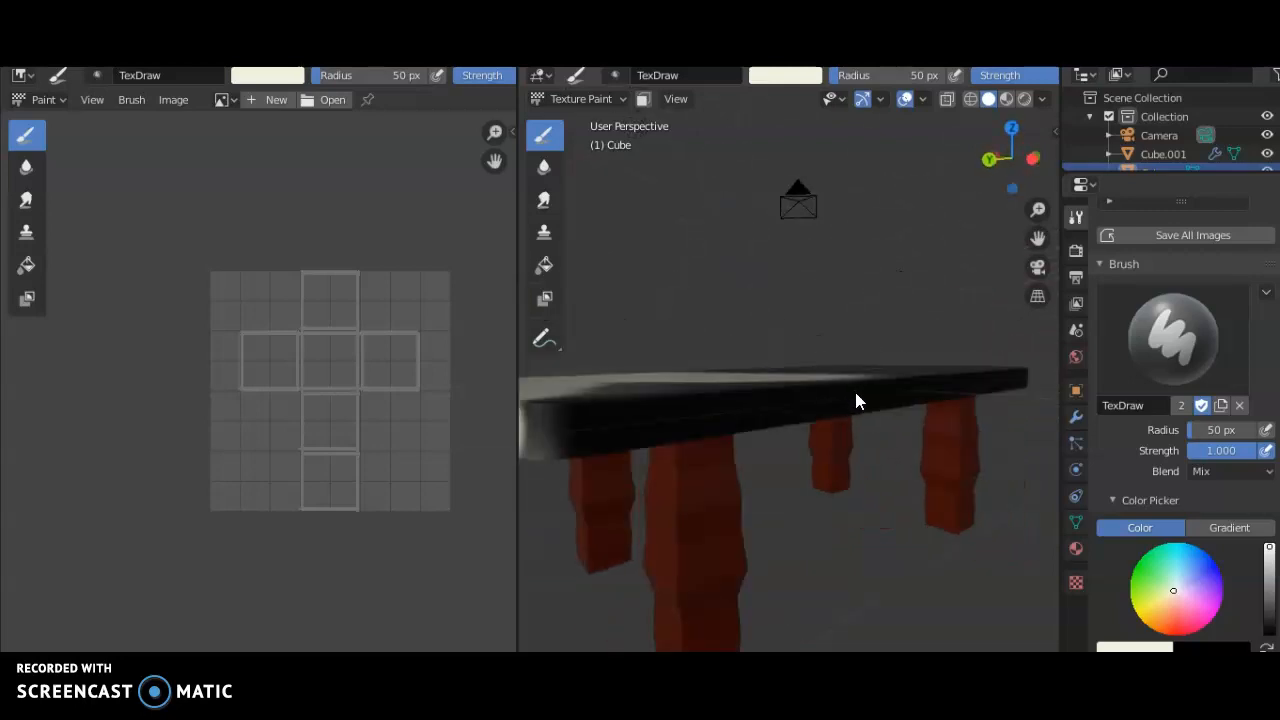
{"action": "mouse_move", "coordinate": [618, 406]}
{"action": "left_mouse_down"}
{"action": "mouse_move", "coordinate": [643, 418]}
{"action": "mouse_move", "coordinate": [826, 389]}
{"action": "mouse_move", "coordinate": [922, 398]}
{"action": "left_mouse_up"}
{"action": "middle_click_drag", "start_coordinate": [922, 389], "coordinate": [731, 488]}
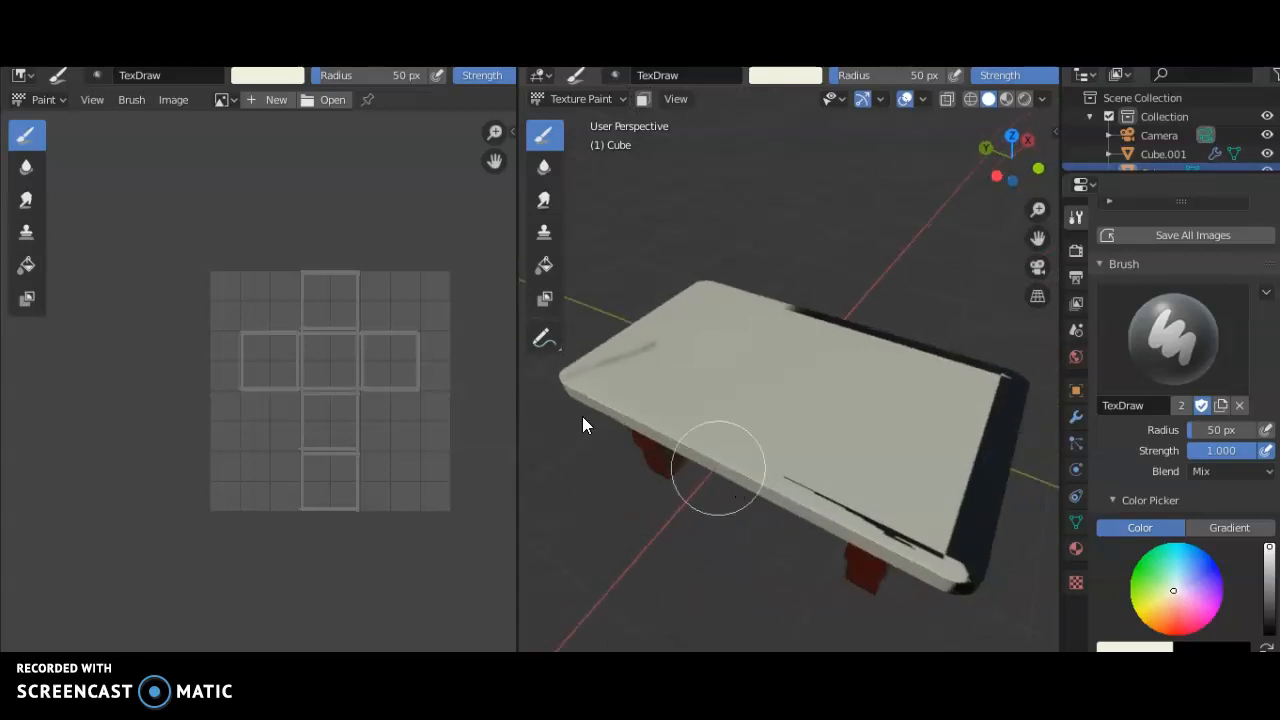
{"action": "mouse_move", "coordinate": [545, 388]}
{"action": "left_mouse_down"}
{"action": "mouse_move", "coordinate": [939, 523]}
{"action": "mouse_move", "coordinate": [780, 477]}
{"action": "mouse_move", "coordinate": [949, 553]}
{"action": "mouse_move", "coordinate": [950, 572]}
{"action": "left_mouse_up"}
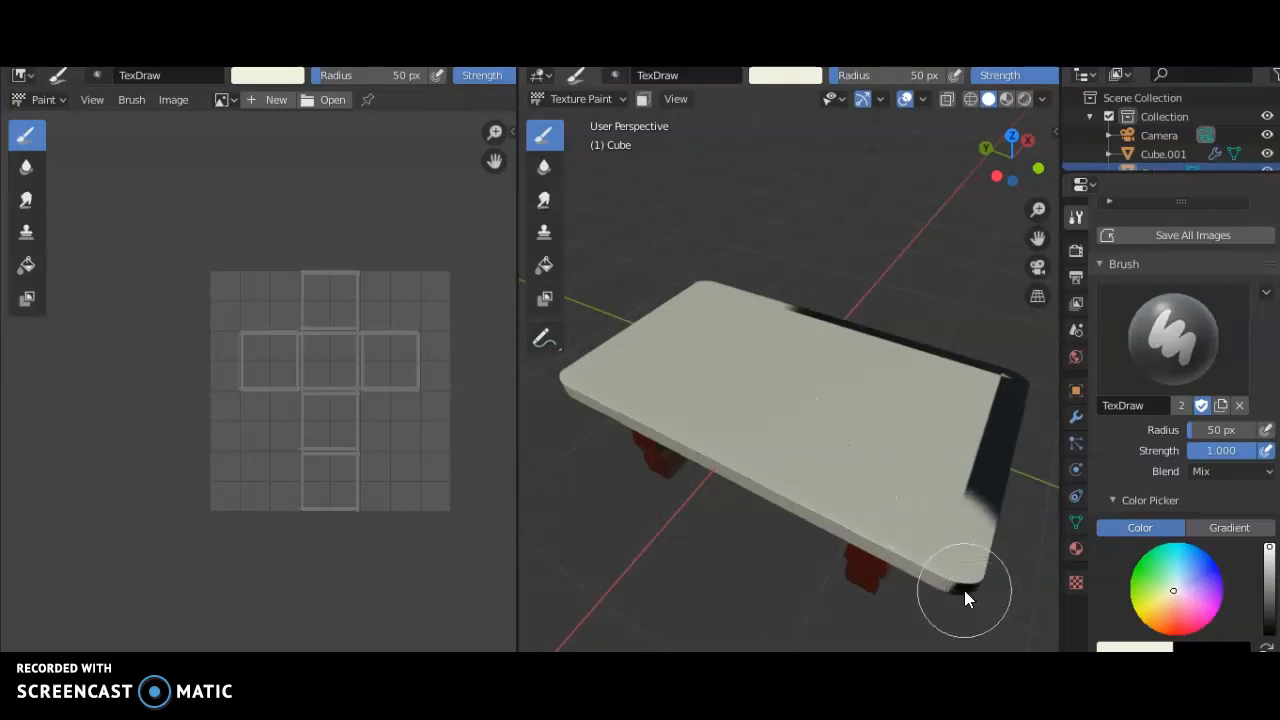
- Paint the remaining black end edge, rim and corners of the tabletop cream from several sides
{"action": "scroll", "coordinate": [964, 590], "scroll_direction": "down", "scroll_amount": 1}
{"action": "middle_click_drag", "start_coordinate": [993, 560], "coordinate": [903, 477]}
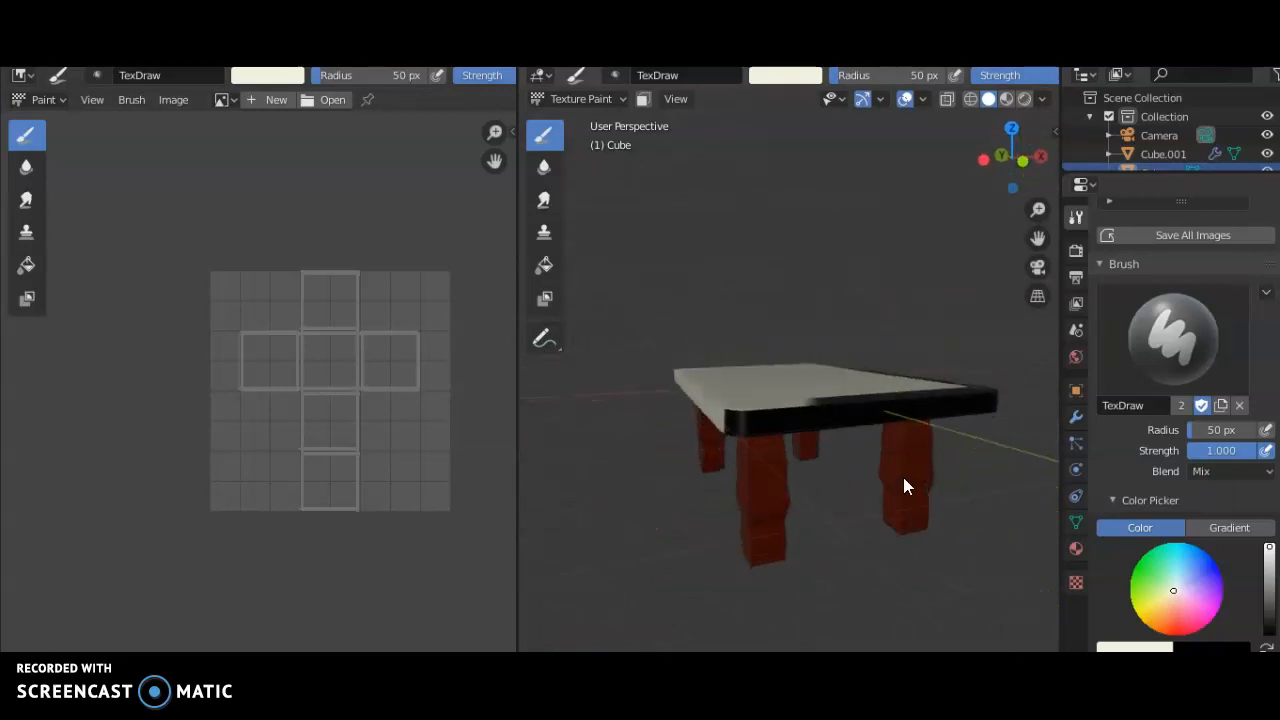
{"action": "mouse_move", "coordinate": [711, 418]}
{"action": "left_mouse_down"}
{"action": "mouse_move", "coordinate": [890, 414]}
{"action": "mouse_move", "coordinate": [1008, 383]}
{"action": "mouse_move", "coordinate": [946, 410]}
{"action": "left_mouse_up"}
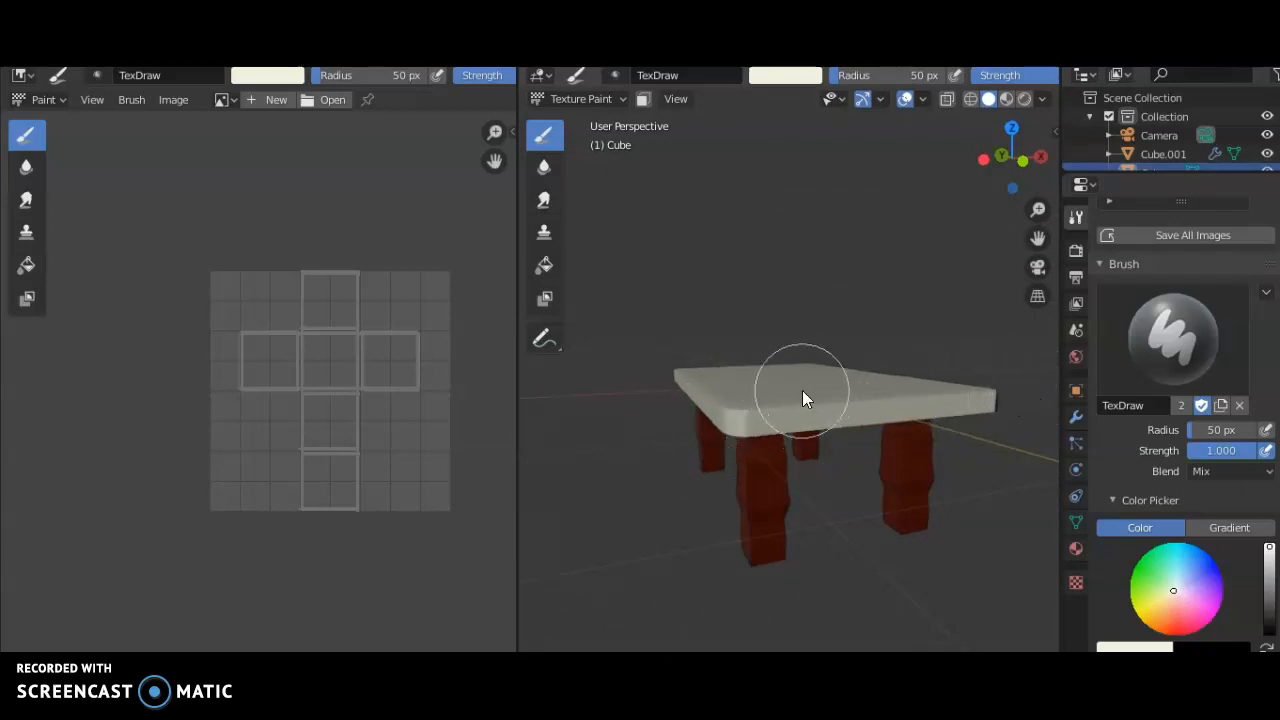
{"action": "mouse_move", "coordinate": [983, 406]}
{"action": "middle_mouse_down"}
{"action": "mouse_move", "coordinate": [753, 457]}
{"action": "mouse_move", "coordinate": [640, 466]}
{"action": "middle_mouse_up"}
{"action": "mouse_move", "coordinate": [640, 466]}
{"action": "left_mouse_down"}
{"action": "mouse_move", "coordinate": [826, 449]}
{"action": "mouse_move", "coordinate": [846, 417]}
{"action": "mouse_move", "coordinate": [936, 406]}
{"action": "left_mouse_up"}
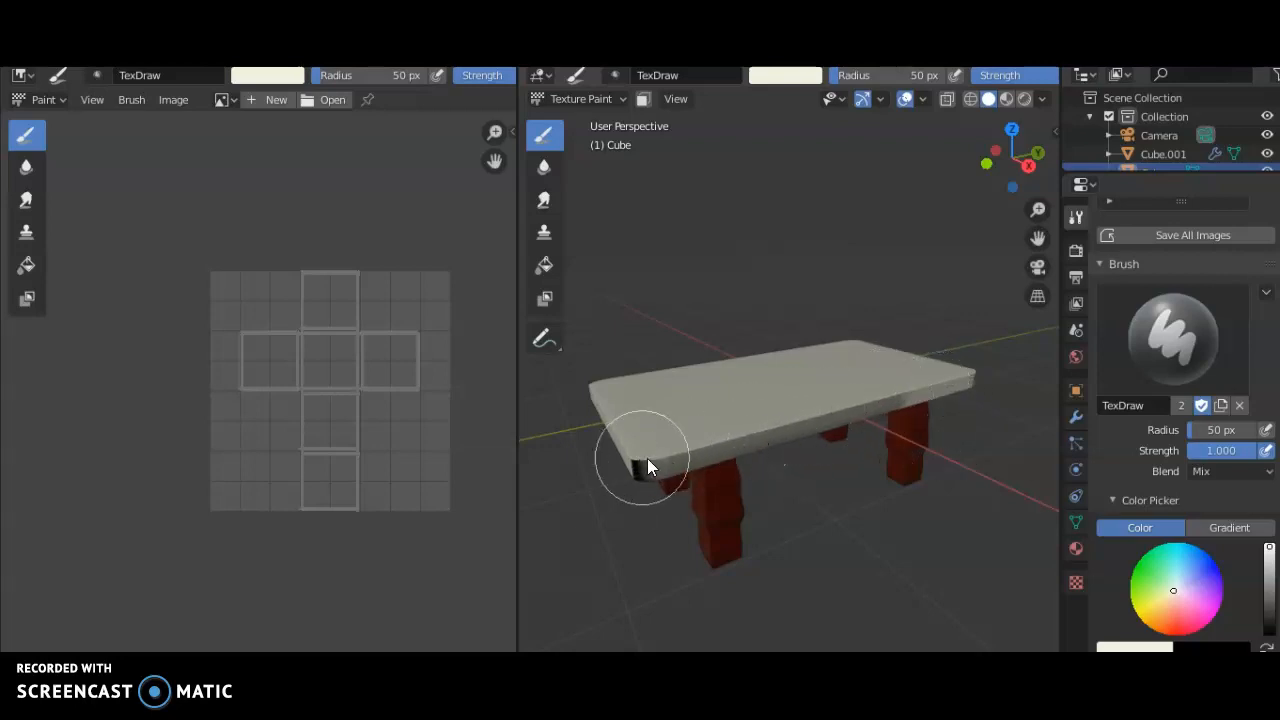
{"action": "middle_click_drag", "start_coordinate": [644, 464], "coordinate": [789, 352]}
{"action": "mouse_move", "coordinate": [790, 360]}
{"action": "left_mouse_down"}
{"action": "mouse_move", "coordinate": [691, 380]}
{"action": "mouse_move", "coordinate": [748, 391]}
{"action": "mouse_move", "coordinate": [910, 378]}
{"action": "left_mouse_up"}
{"action": "middle_click_drag", "start_coordinate": [814, 360], "coordinate": [904, 370]}
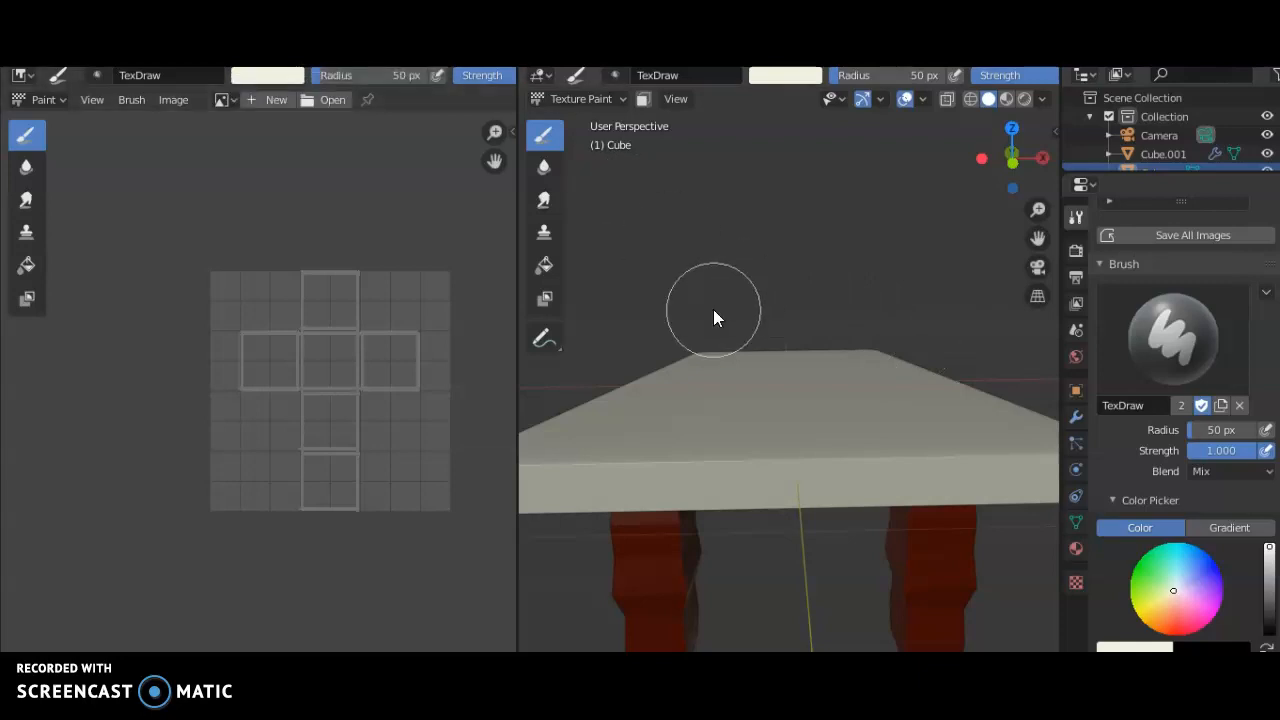
- Check the painted tabletop, and examine the whole table from several angles in the Layout workspace
{"action": "middle_click_drag", "start_coordinate": [952, 505], "coordinate": [751, 474]}
{"action": "scroll", "coordinate": [831, 375], "scroll_direction": "down", "scroll_amount": 3}
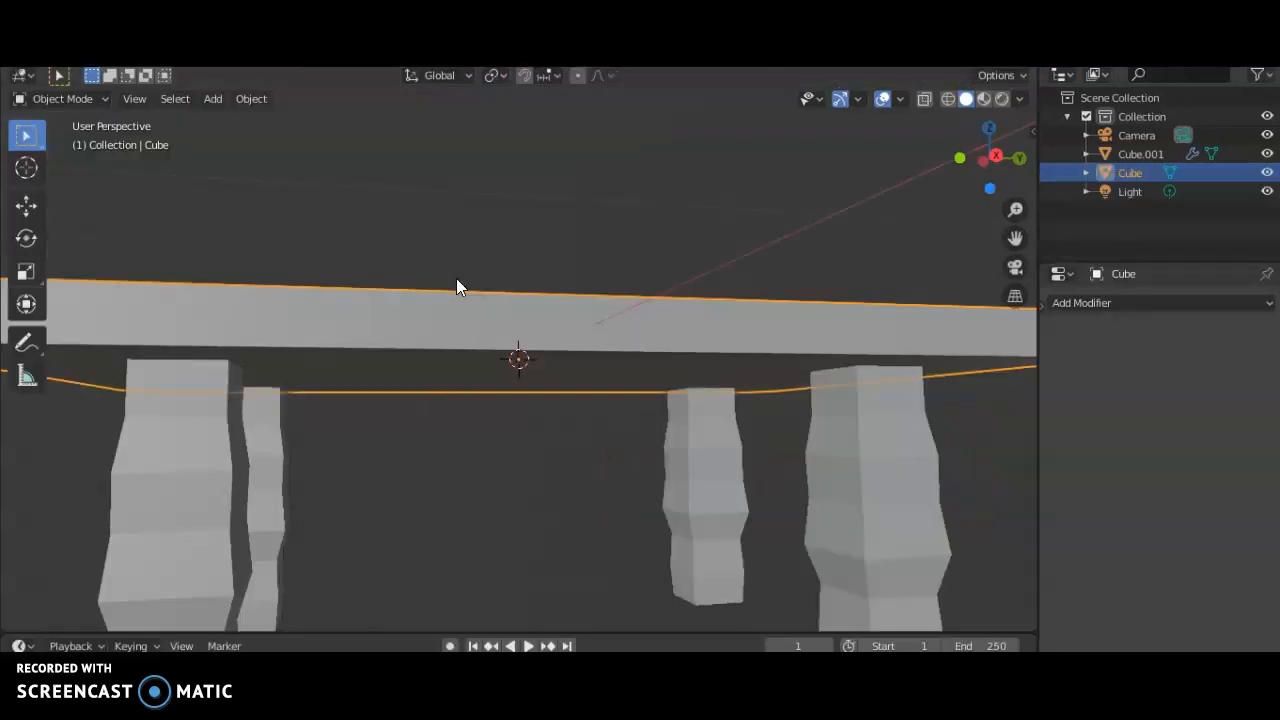
{"action": "scroll", "coordinate": [564, 343], "scroll_direction": "down", "scroll_amount": 4}
{"action": "middle_click_drag", "start_coordinate": [564, 343], "coordinate": [602, 330]}
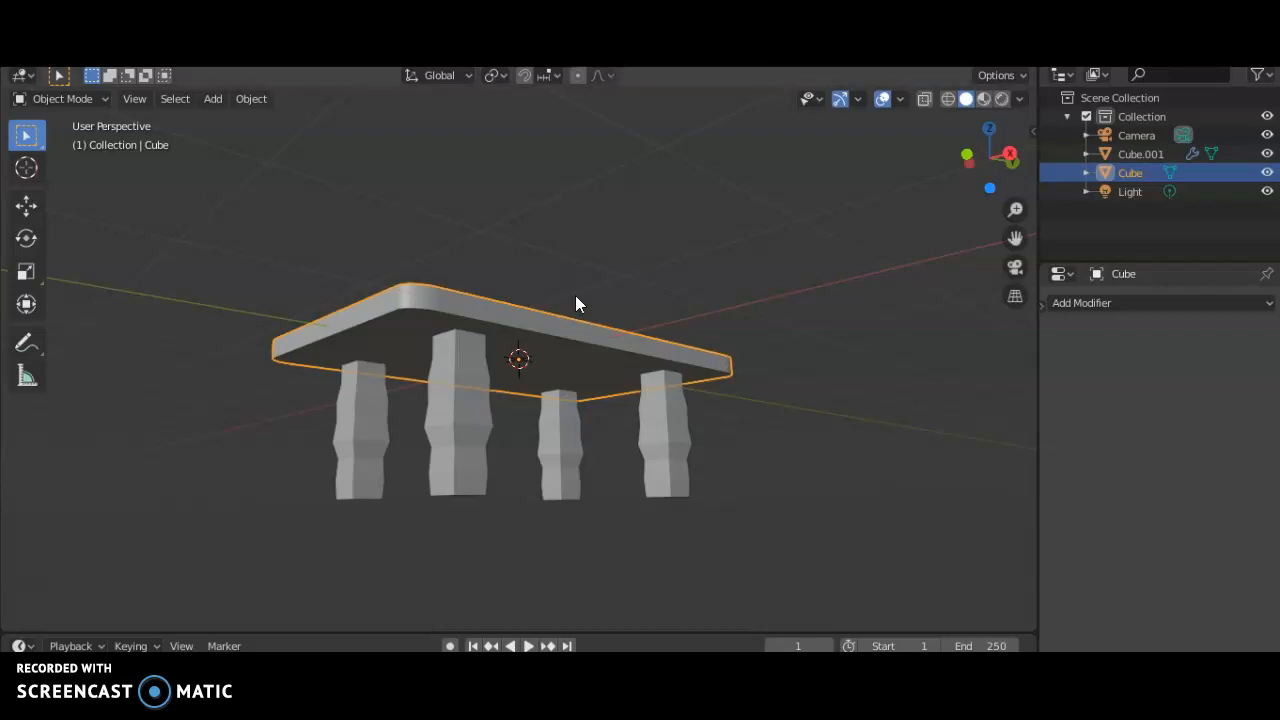
{"action": "middle_click_drag", "start_coordinate": [572, 297], "coordinate": [731, 383]}
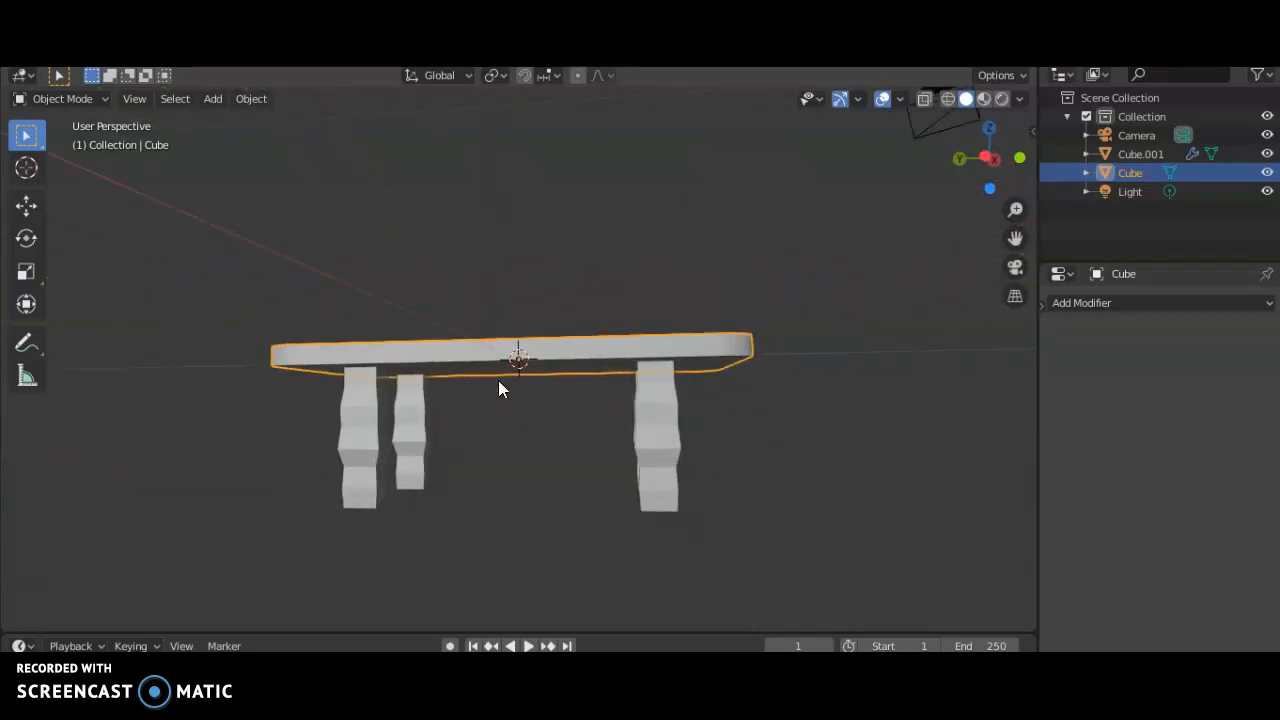
{"action": "middle_click_drag", "start_coordinate": [499, 381], "coordinate": [522, 402]}
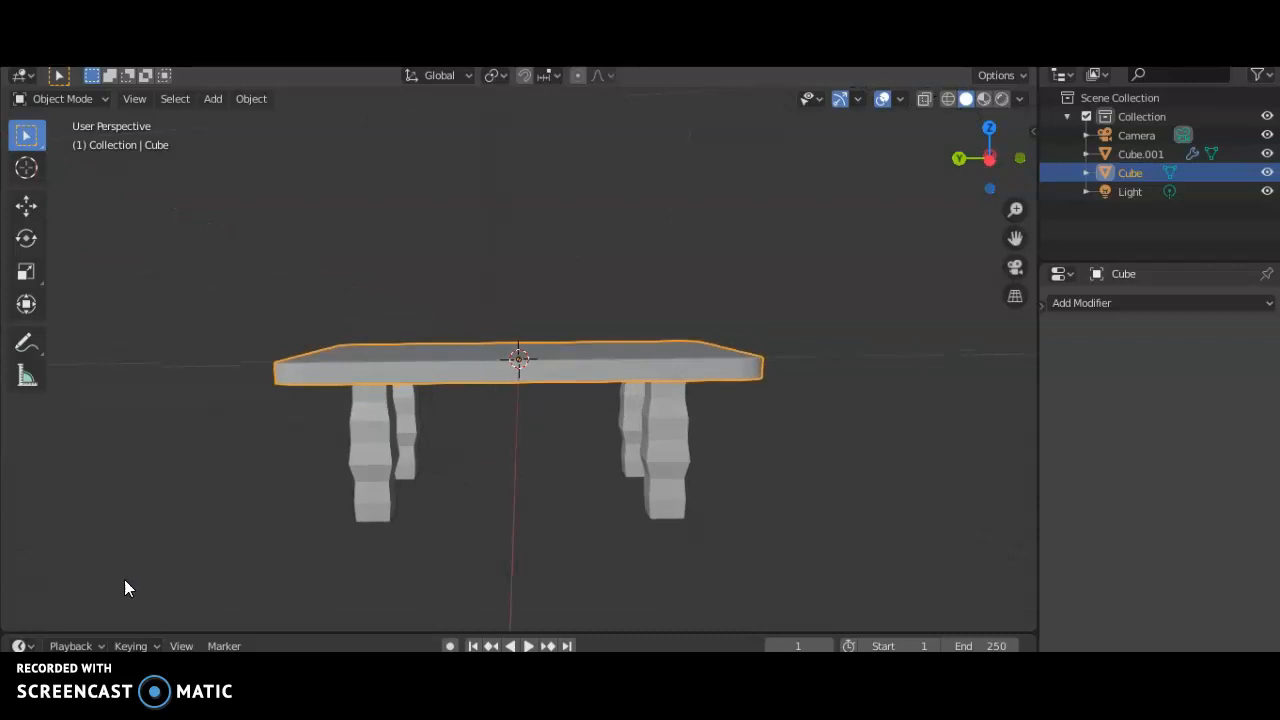